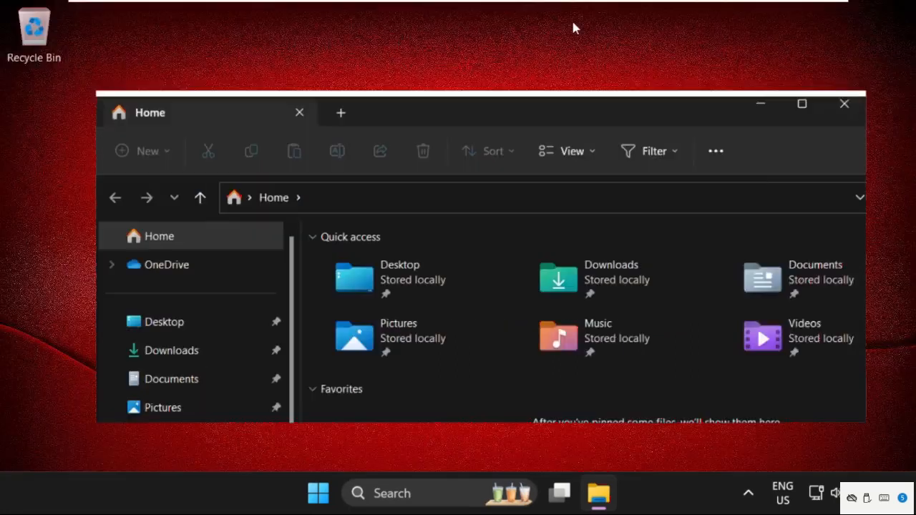
# - Open the System32 folder inside the Windows folder on Local Disk (C:)
pyautogui.scroll(-3, 315, 287)
pyautogui.scroll(-5, 222, 358)
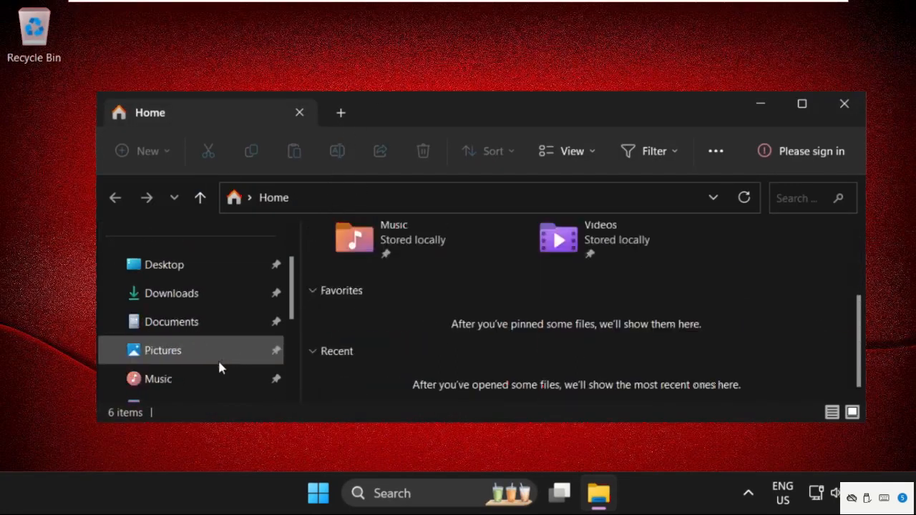
pyautogui.click(171, 345)
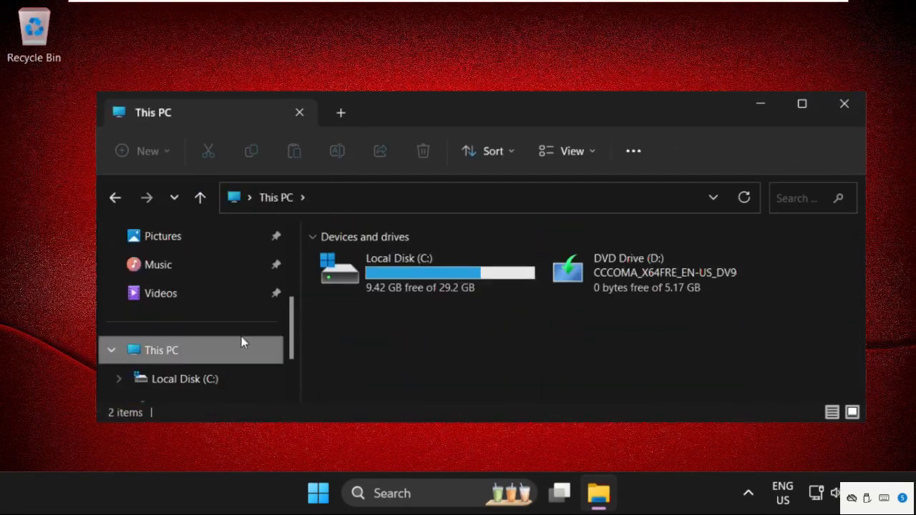
pyautogui.rightClick(392, 269)
pyautogui.click(376, 269)
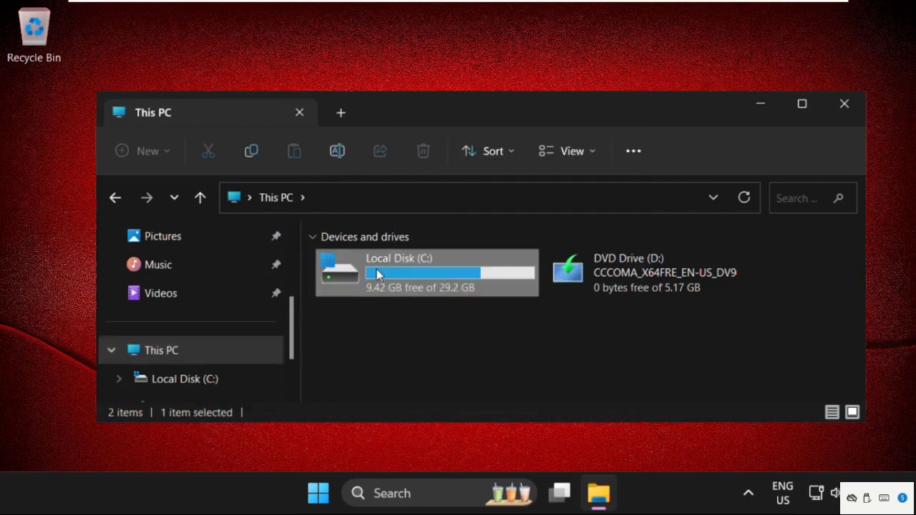
pyautogui.doubleClick(377, 269)
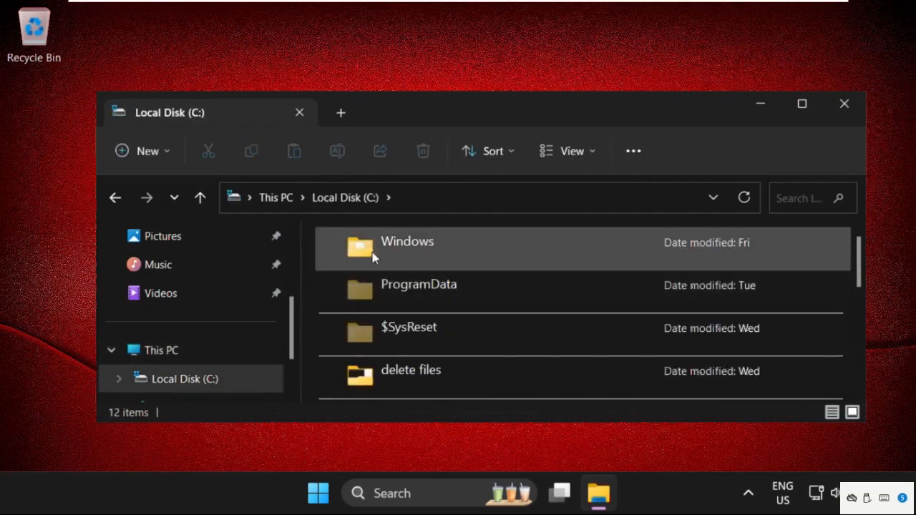
pyautogui.doubleClick(413, 246)
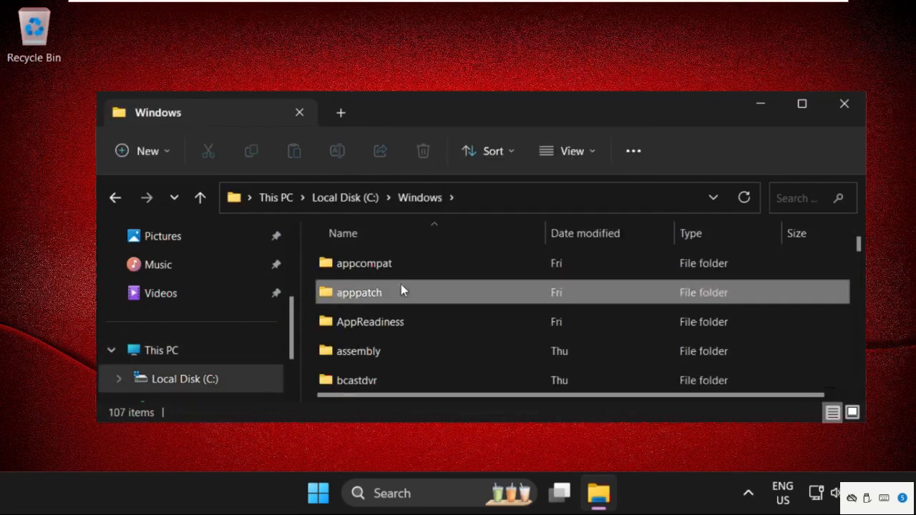
pyautogui.click(401, 290)
pyautogui.scroll(-20, 401, 290)
pyautogui.doubleClick(390, 345)
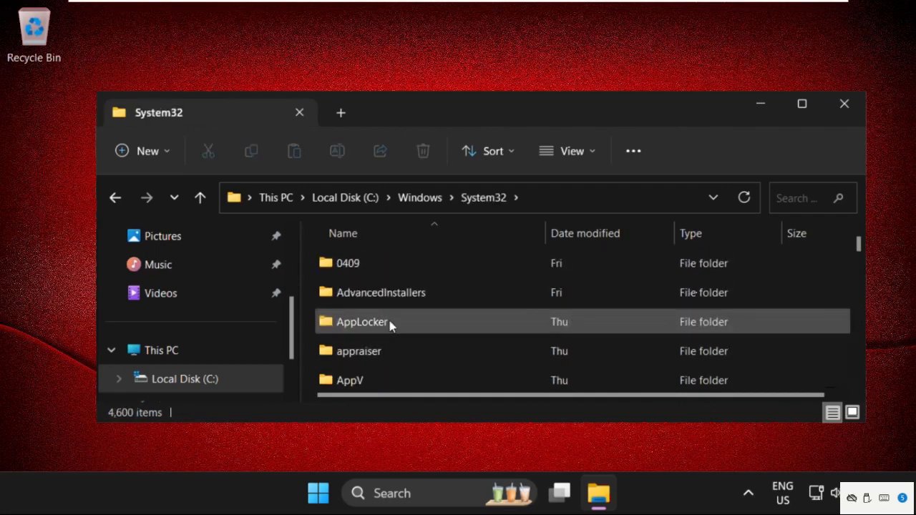
# - Locate the GameBarPresenceWriter application in the System32 folder and open its properties
pyautogui.click(391, 325)
pyautogui.scroll(-20, 390, 326)
pyautogui.click(390, 326)
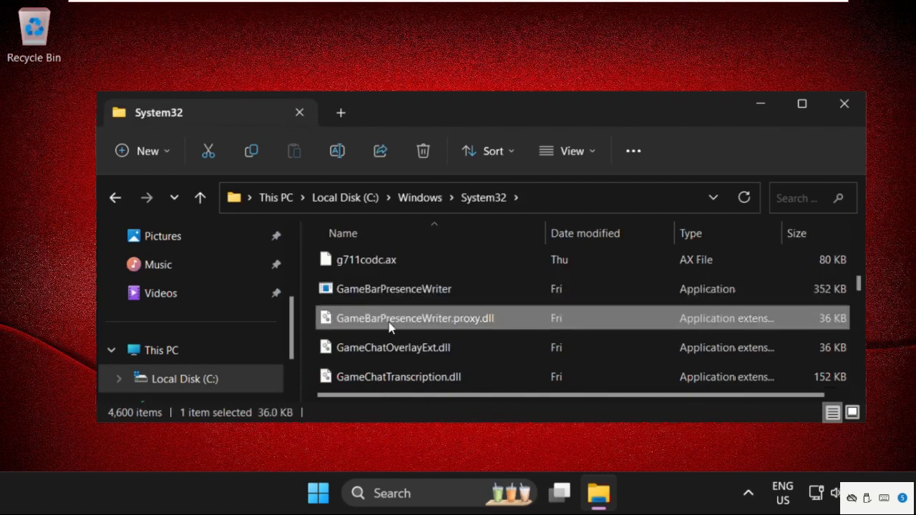
pyautogui.click(380, 295)
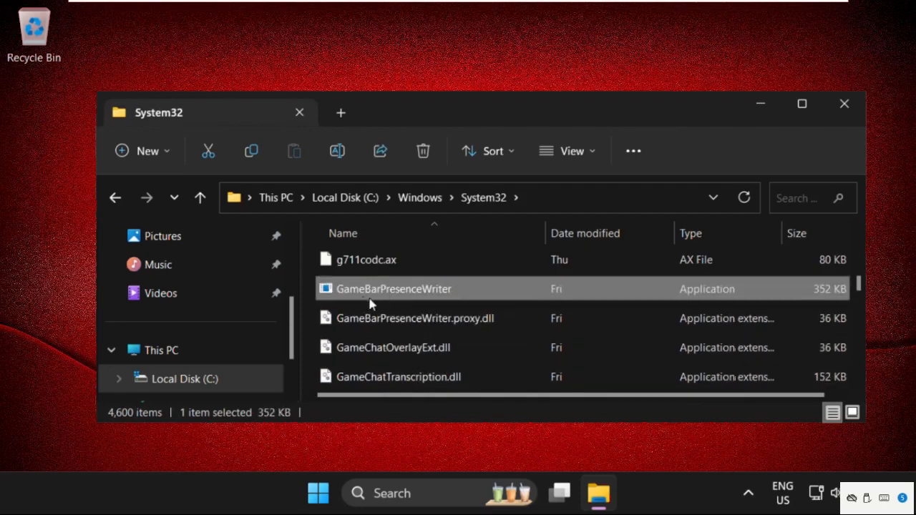
pyautogui.moveTo(440, 302)
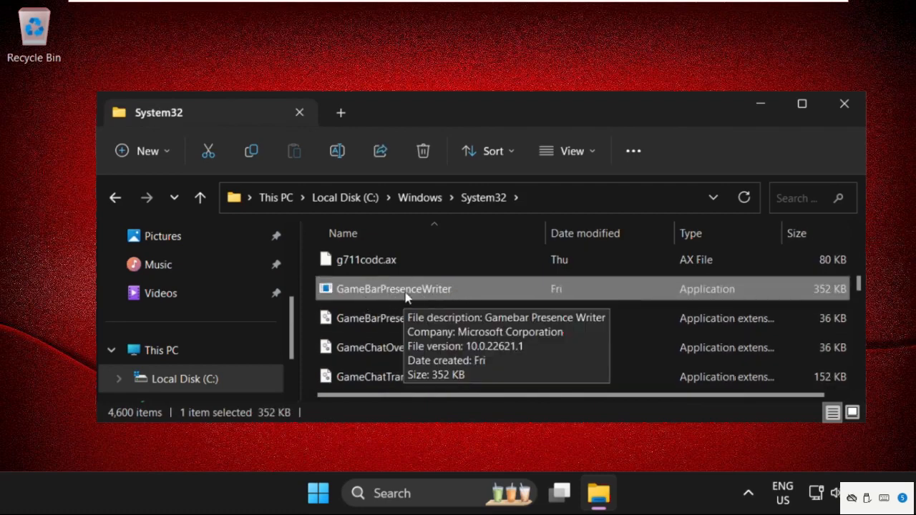
pyautogui.rightClick(463, 296)
pyautogui.click(510, 365)
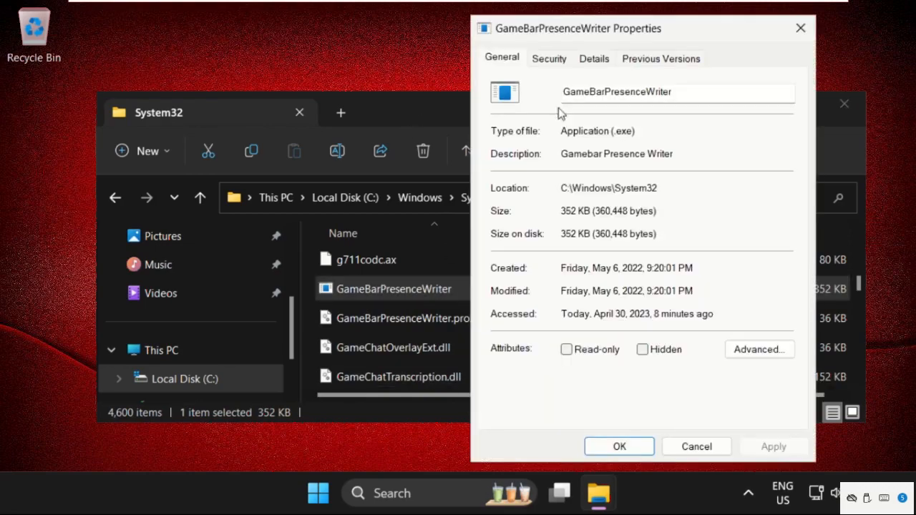
# - Close the folder window and open the advanced security settings for GameBarPresenceWriter
pyautogui.click(845, 104)
pyautogui.moveTo(701, 43); pyautogui.dragTo(492, 35)
pyautogui.click(340, 56)
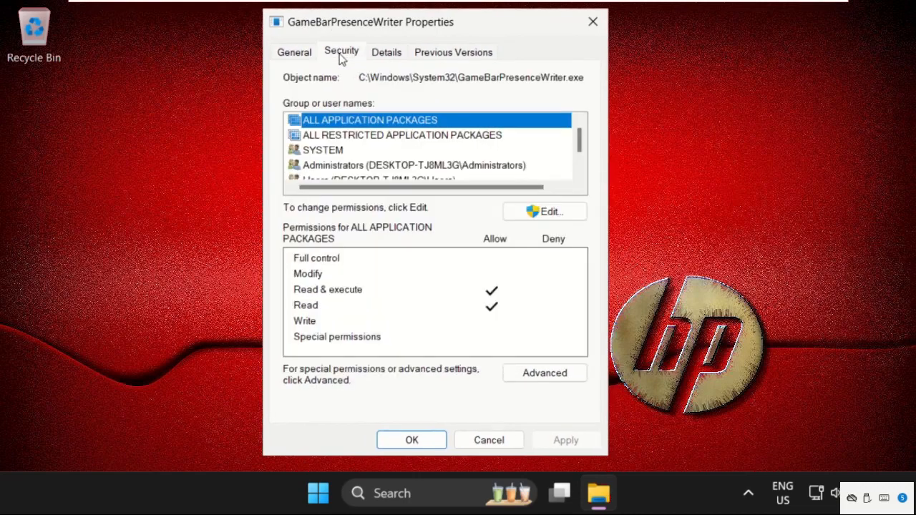
pyautogui.click(546, 376)
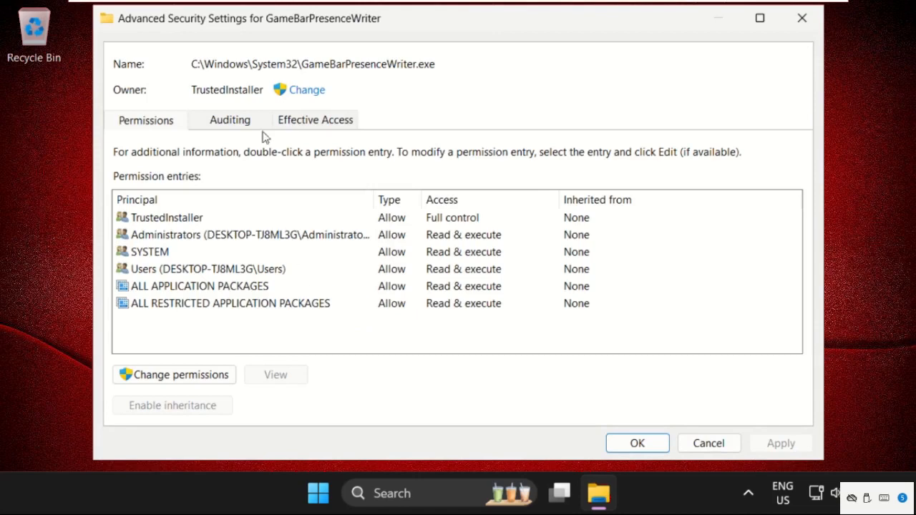
# - Start changing the file's owner, list all users and groups, and check the name of the signed-in account
pyautogui.click(308, 91)
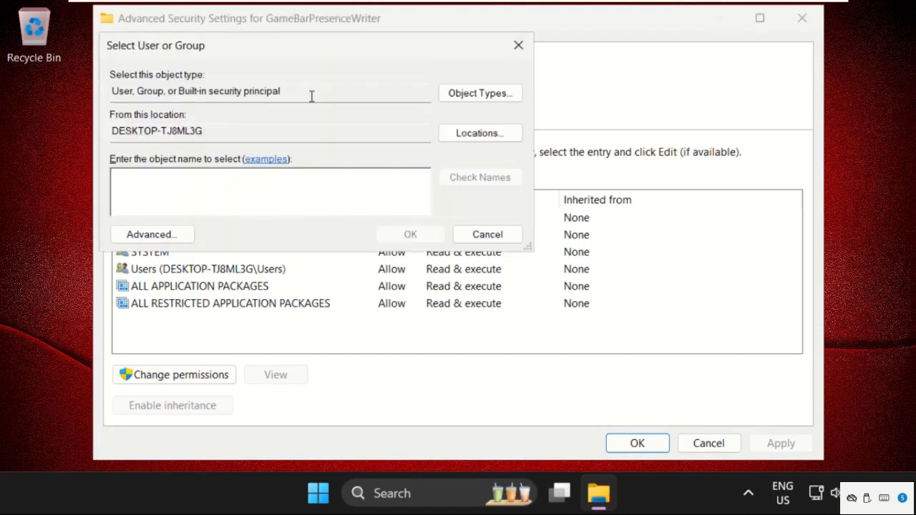
pyautogui.click(152, 234)
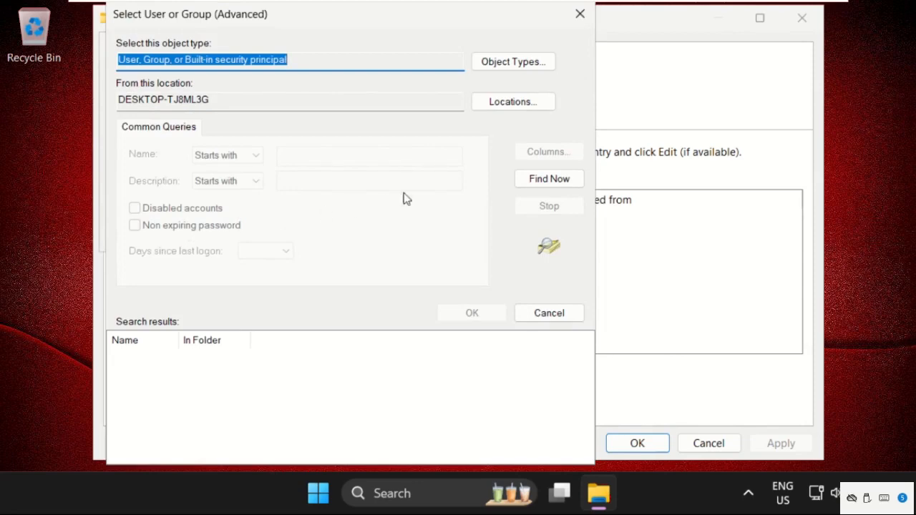
pyautogui.click(552, 184)
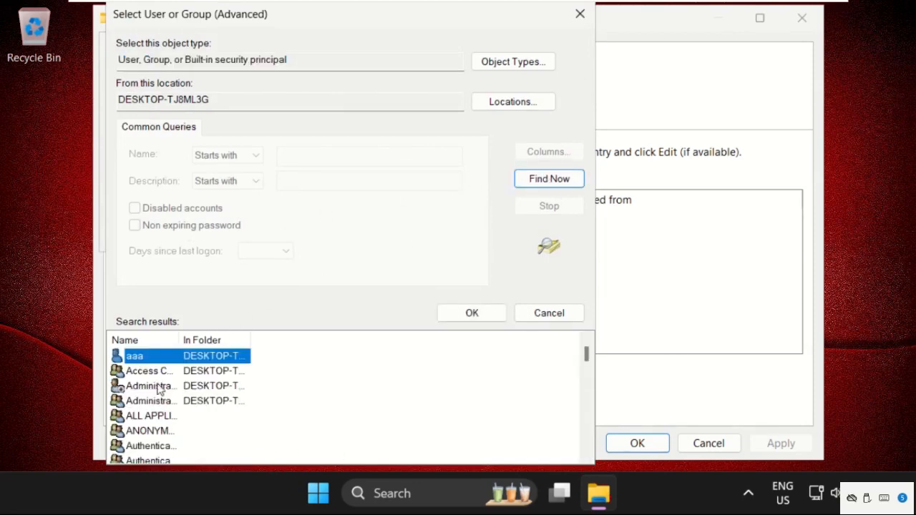
pyautogui.scroll(-3, 159, 387)
pyautogui.scroll(-1, 168, 401)
pyautogui.scroll(4, 181, 418)
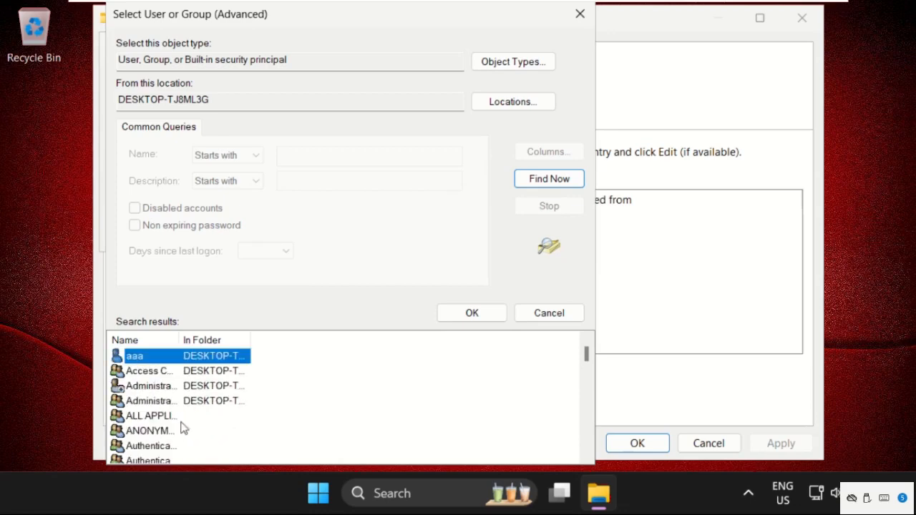
pyautogui.click(317, 494)
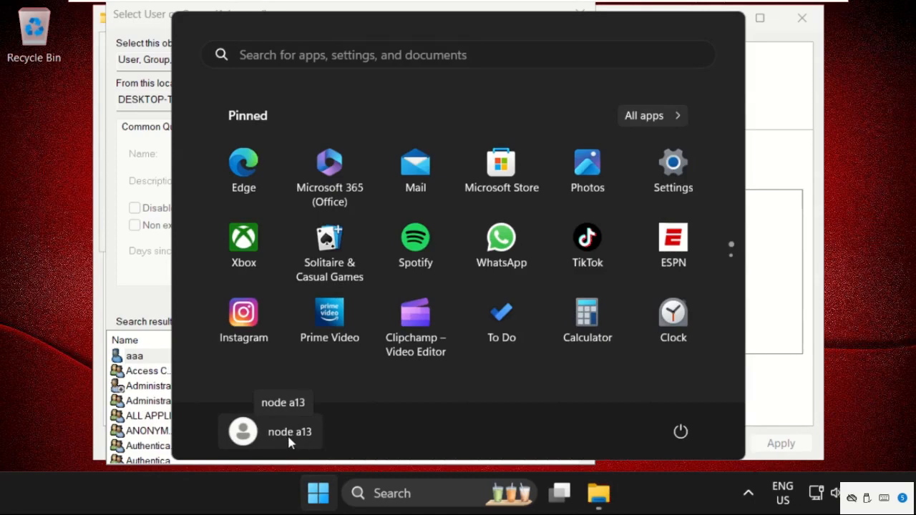
pyautogui.click(151, 337)
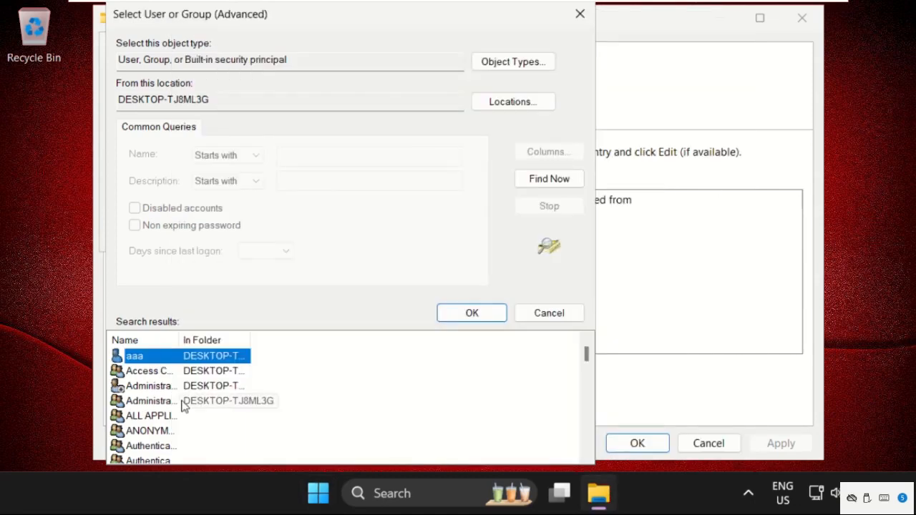
# - Set the signed-in user's account as the owner of GameBarPresenceWriter, apply the change and close the advanced security settings
pyautogui.press('n')
pyautogui.press('n')
pyautogui.press('n')
pyautogui.press('n')
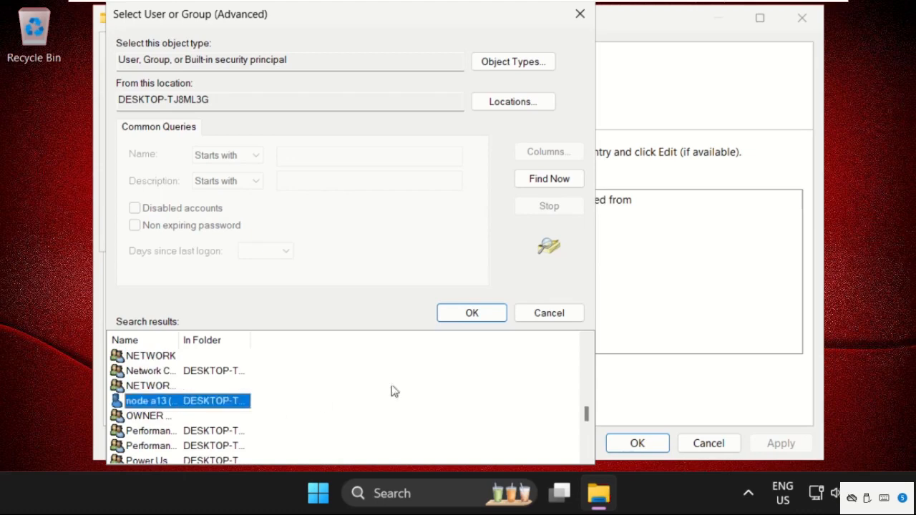
pyautogui.click(460, 317)
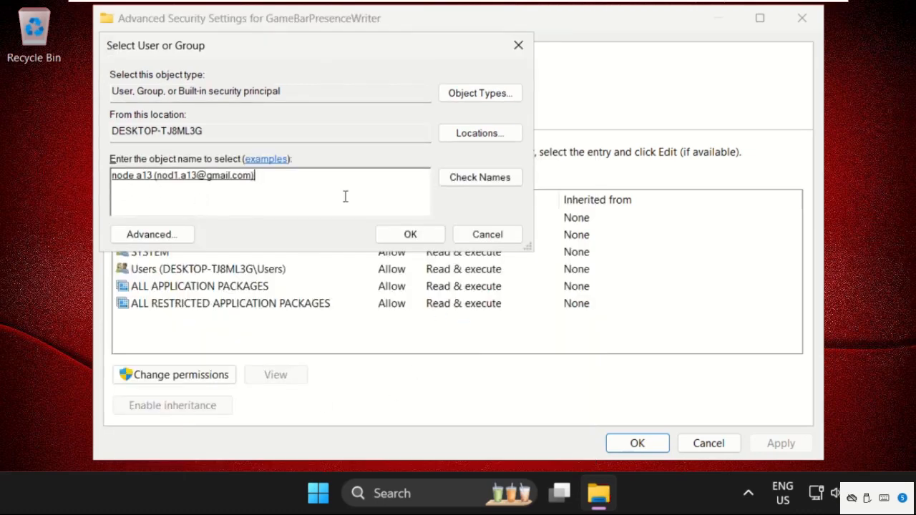
pyautogui.click(422, 238)
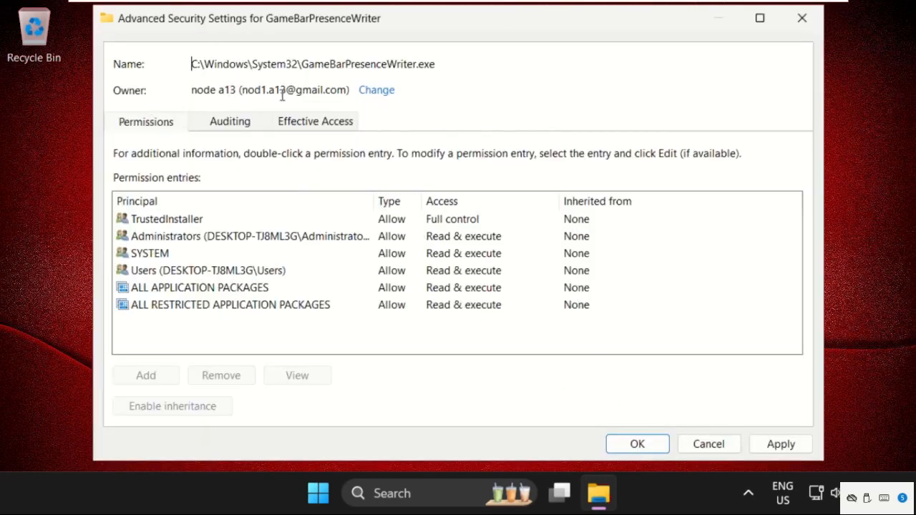
pyautogui.click(755, 448)
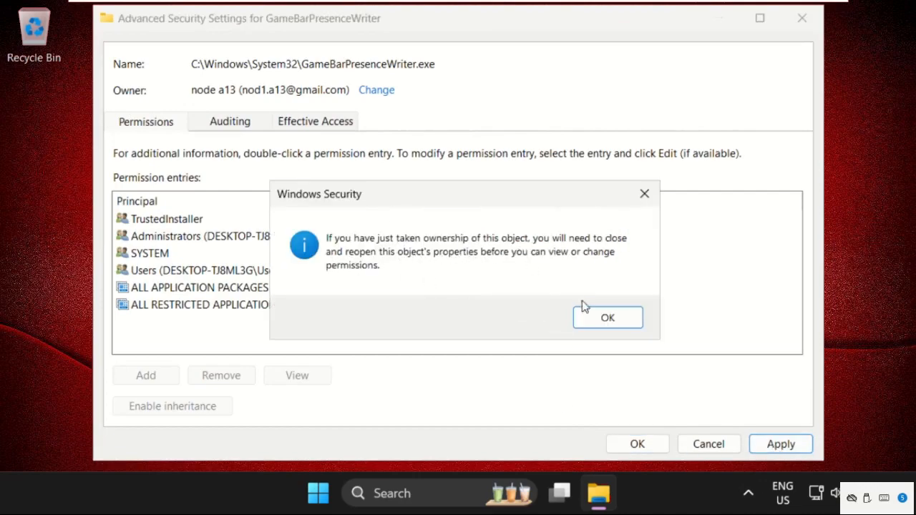
pyautogui.click(603, 317)
pyautogui.click(641, 444)
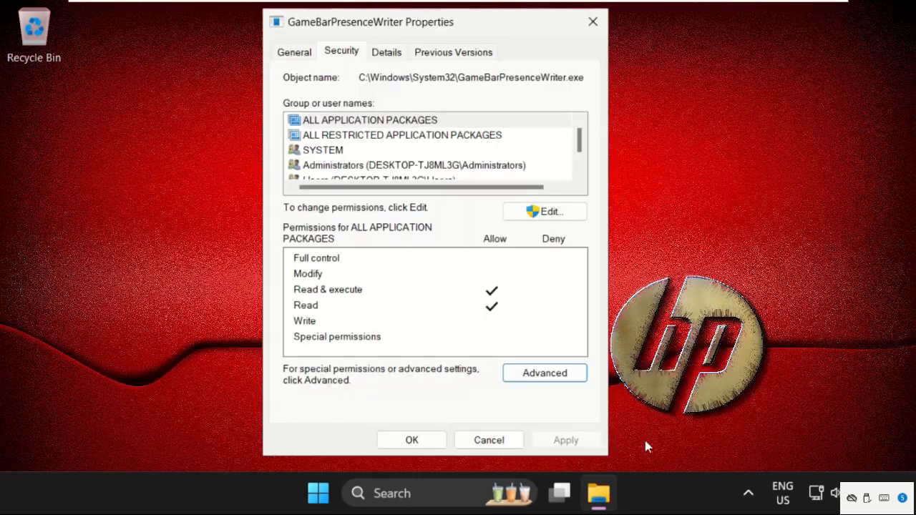
# - Reopen the advanced security settings, enable changing permissions and start a new permission entry
pyautogui.click(547, 374)
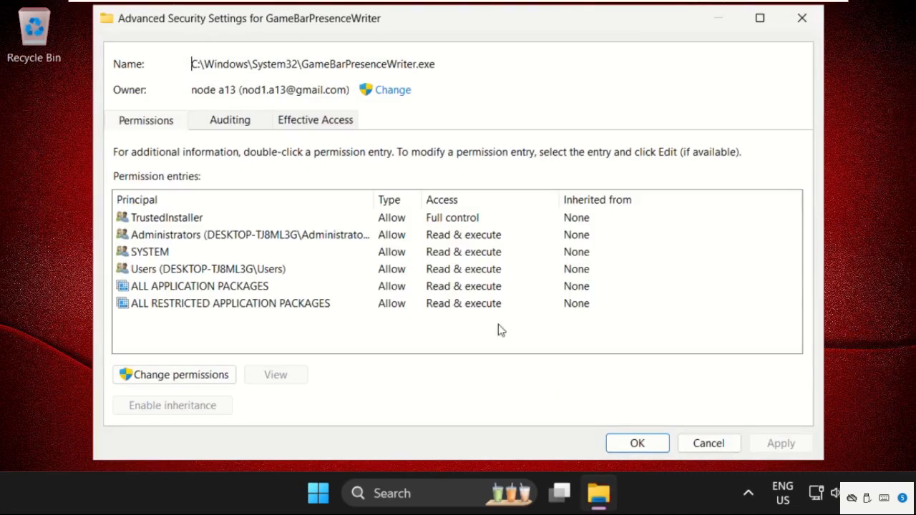
pyautogui.click(168, 378)
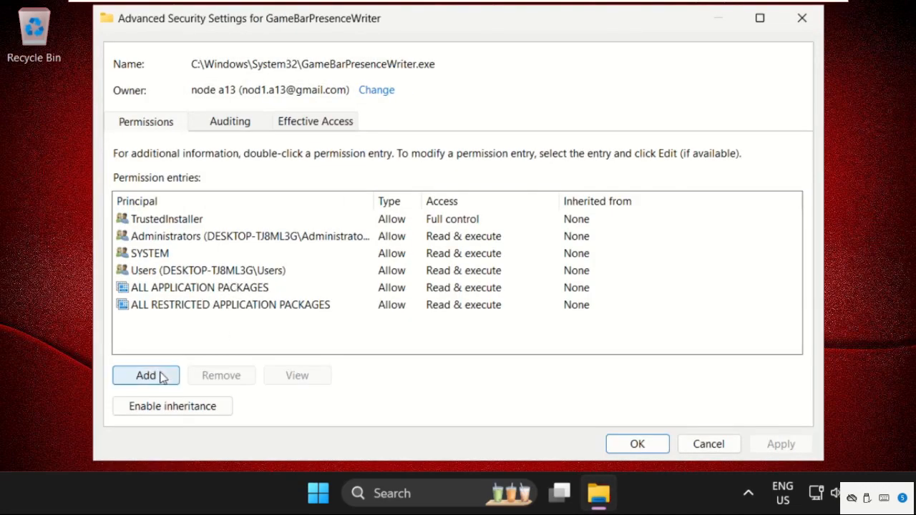
pyautogui.click(160, 378)
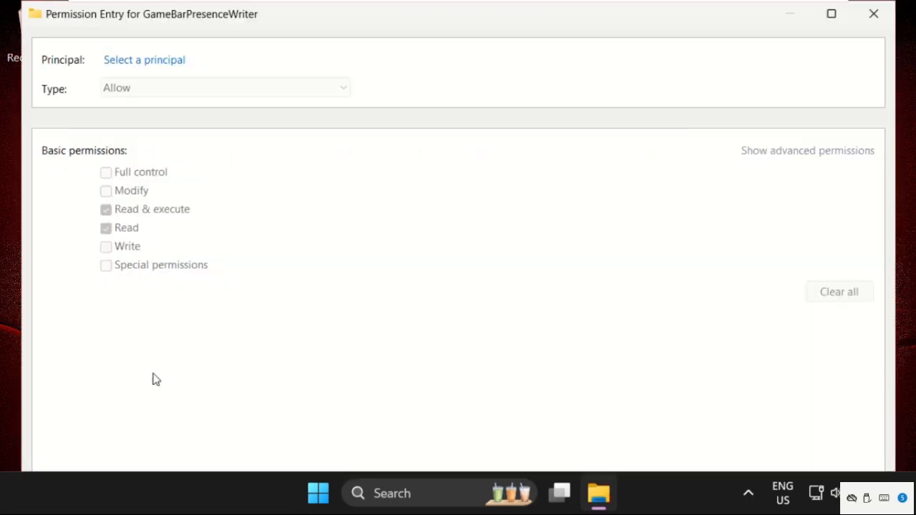
# - Search for all users and groups and choose the signed-in user's account as the principal of the permission entry
pyautogui.click(136, 66)
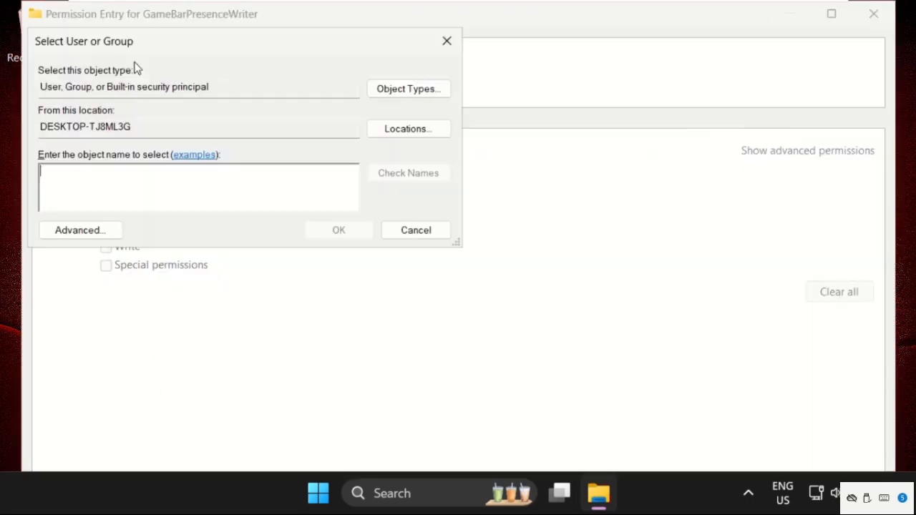
pyautogui.click(89, 235)
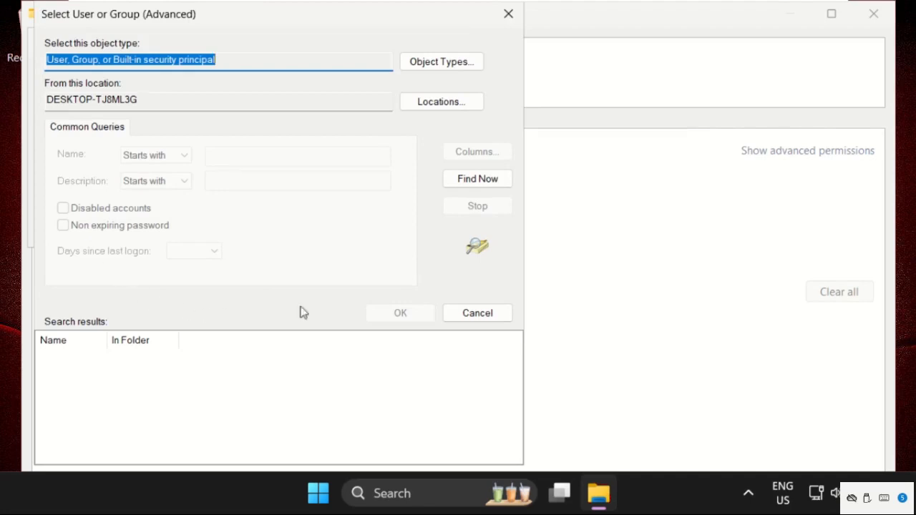
pyautogui.click(499, 184)
pyautogui.scroll(-6, 145, 397)
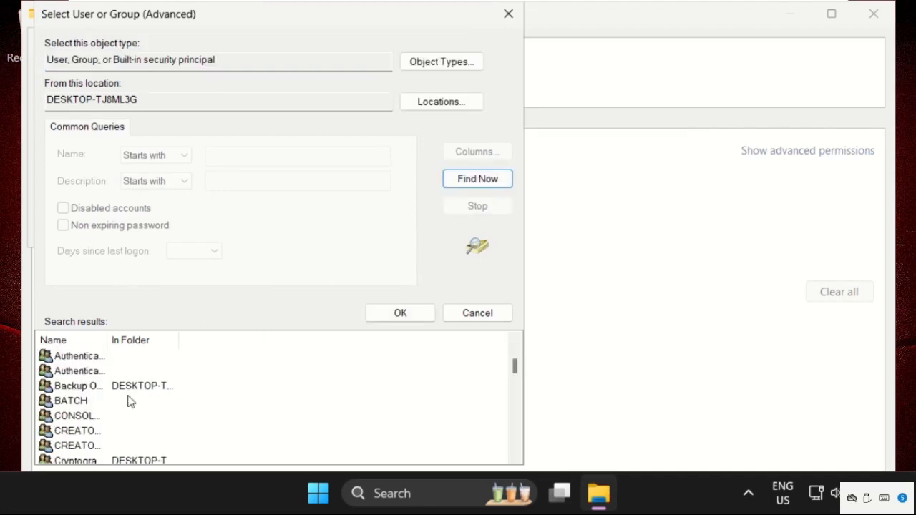
pyautogui.scroll(-4, 88, 424)
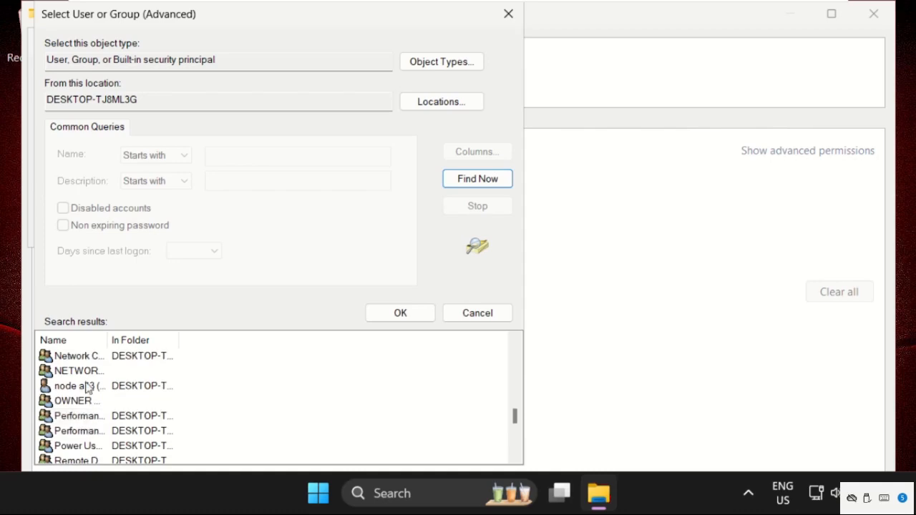
pyautogui.click(318, 494)
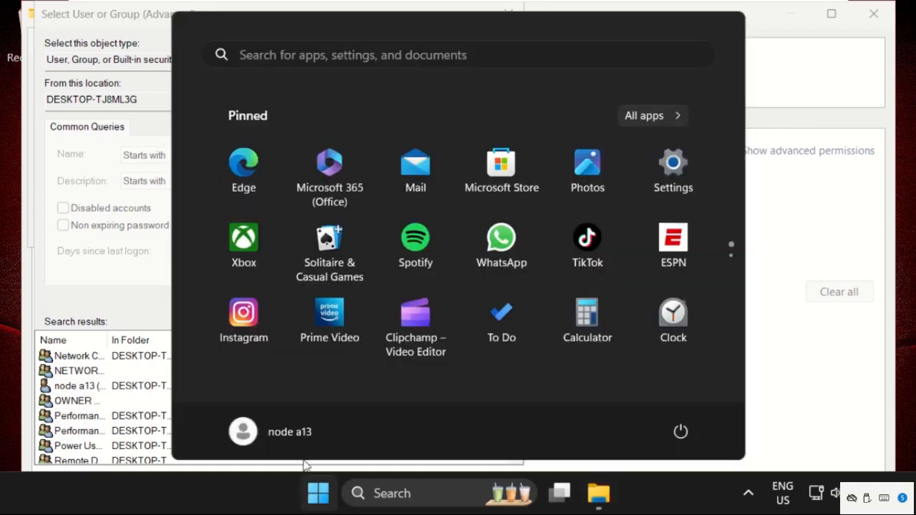
pyautogui.click(104, 387)
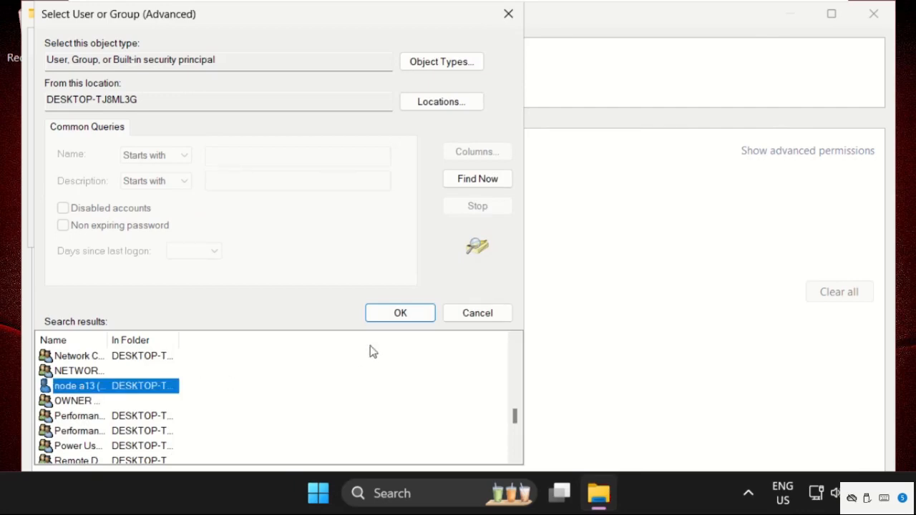
pyautogui.click(400, 315)
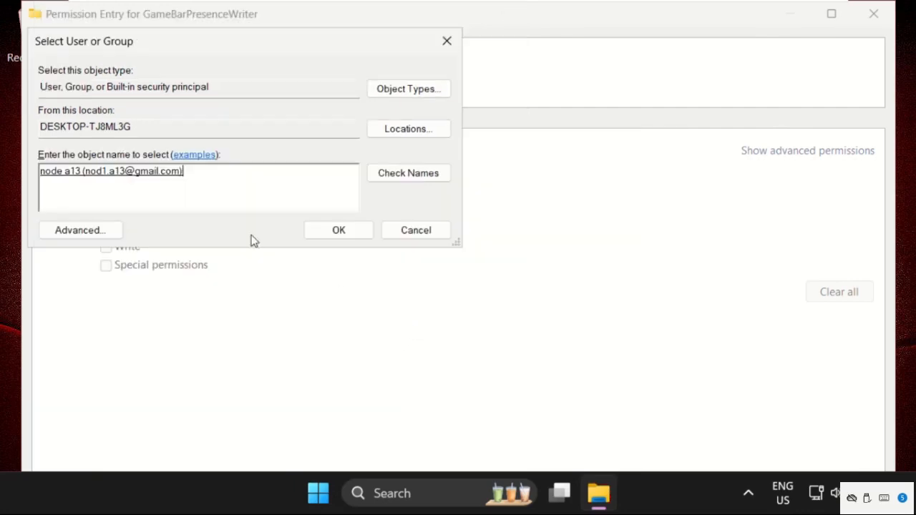
pyautogui.click(333, 236)
# - Allow the account full control over GameBarPresenceWriter, confirm the permission entry, apply it and close the advanced security settings
pyautogui.click(106, 174)
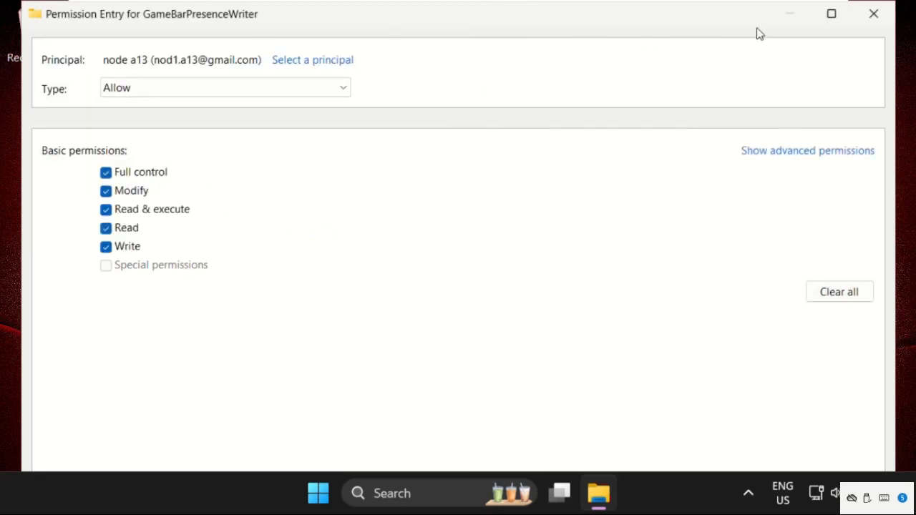
pyautogui.click(831, 13)
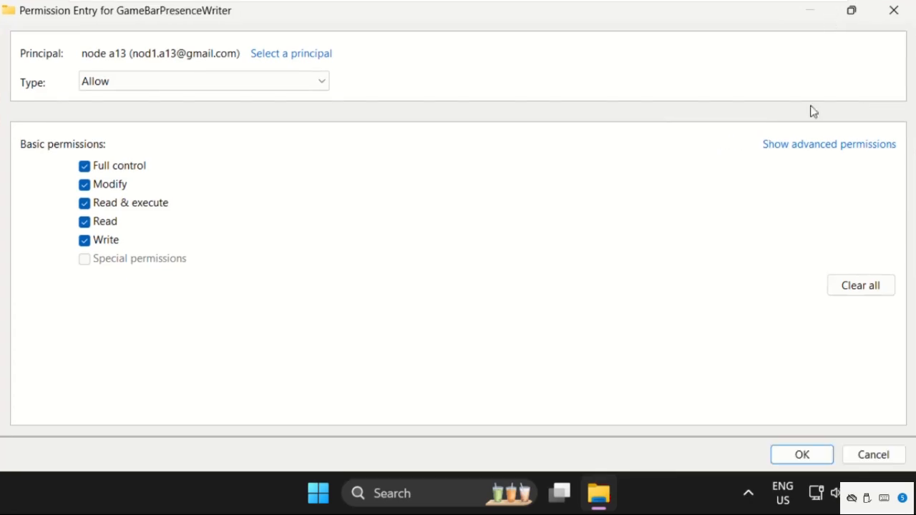
pyautogui.click(802, 455)
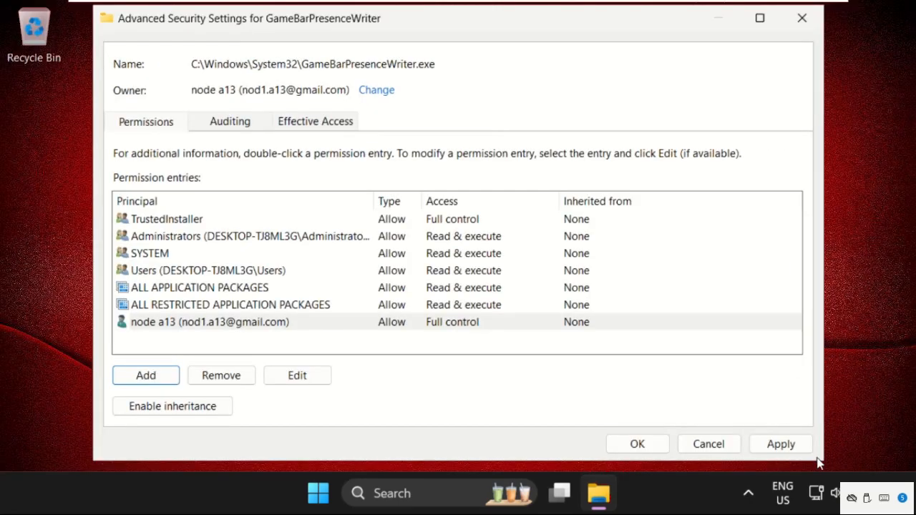
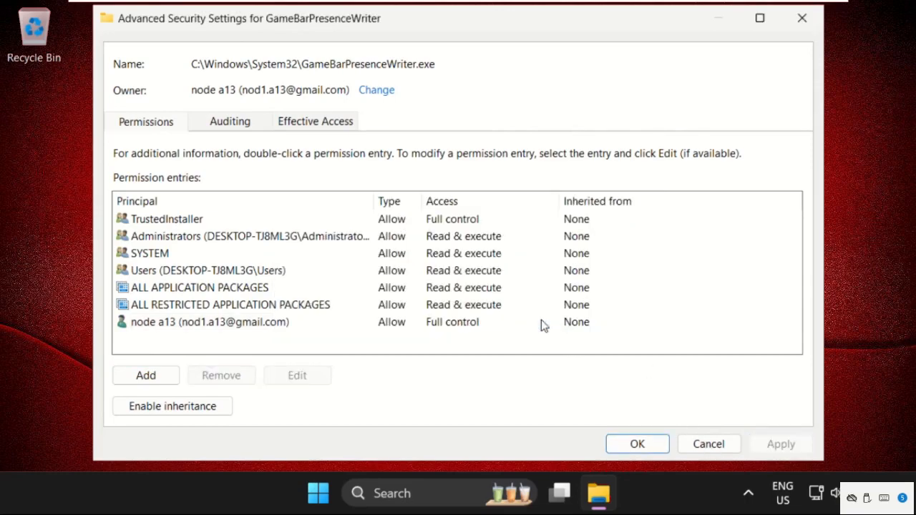
pyautogui.click(638, 446)
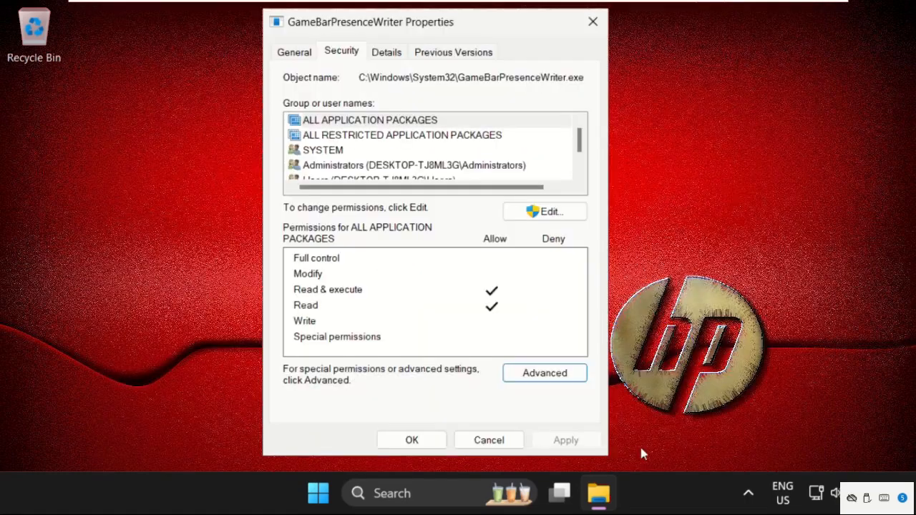
# - Reopen the advanced security settings and set NT Service\TrustedInstaller as the file's owner, checking the name before confirming
pyautogui.click(567, 377)
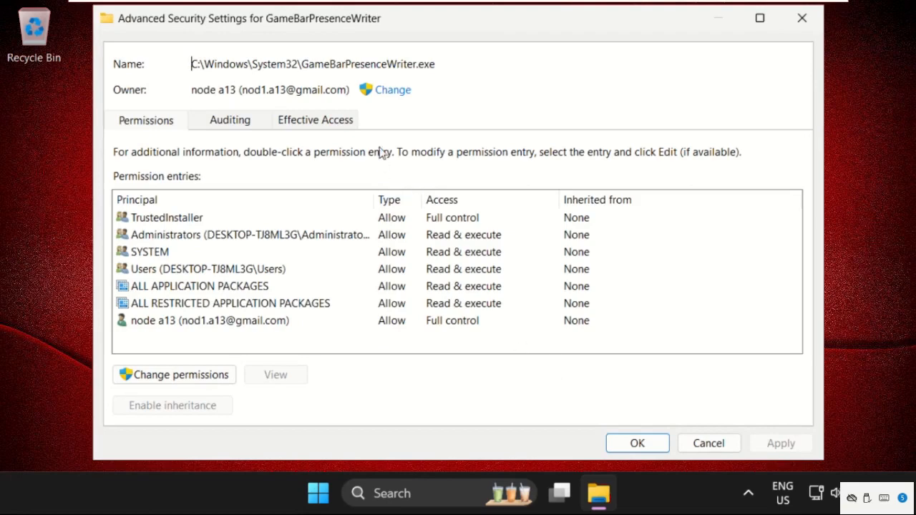
pyautogui.click(391, 92)
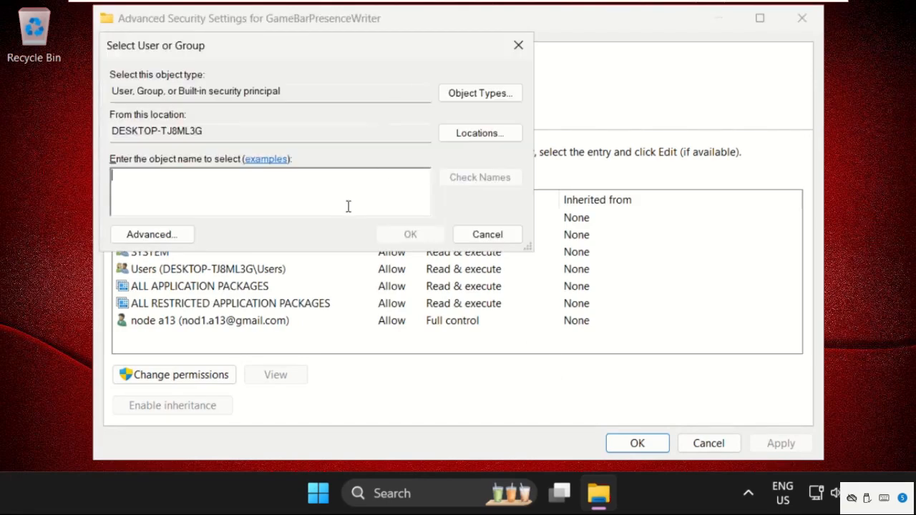
pyautogui.write('NT Service\\TrustedInstaller')
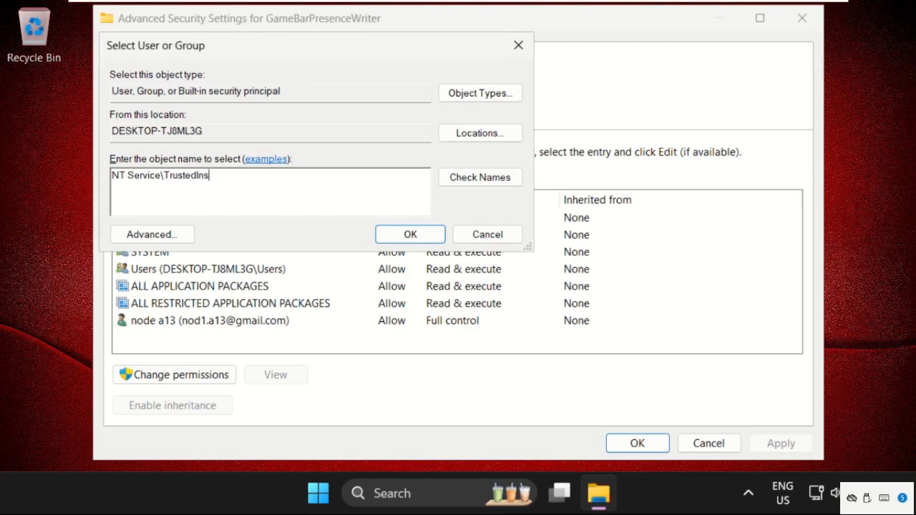
pyautogui.click(466, 179)
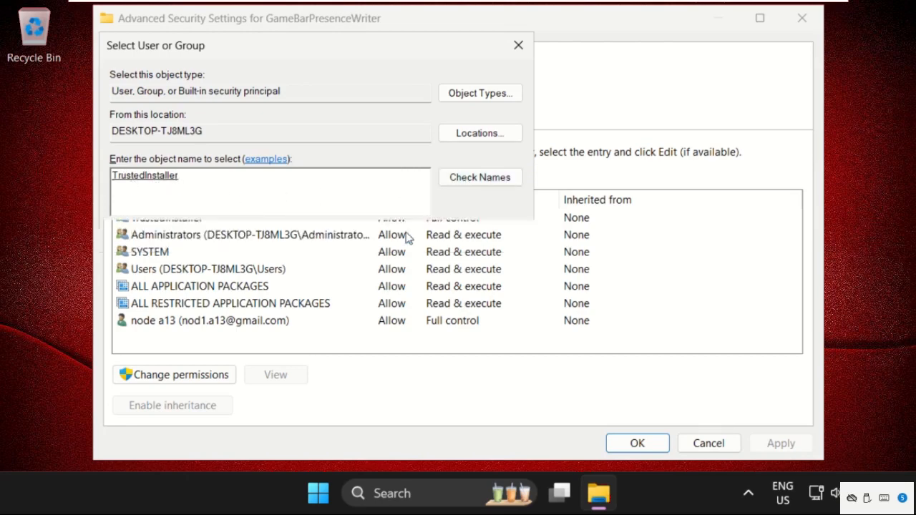
pyautogui.click(409, 235)
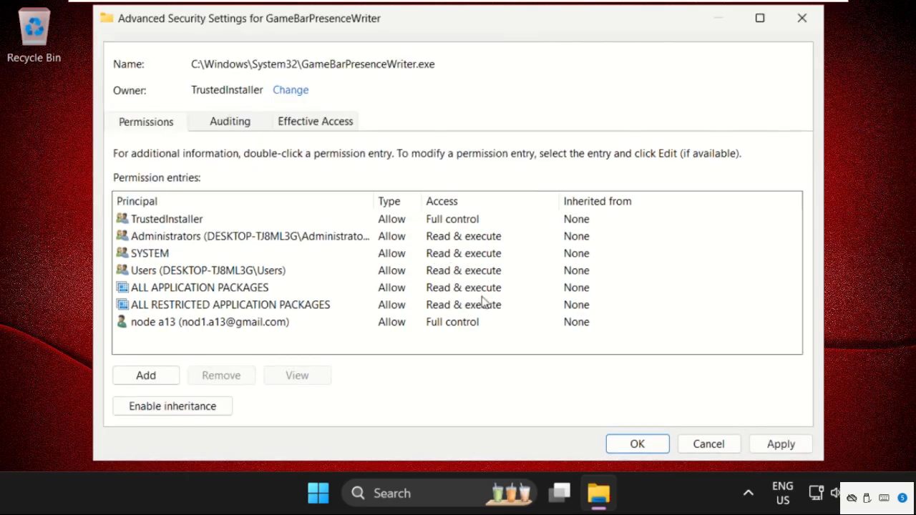
# - Apply the owner change, then close the advanced security settings and the GameBarPresenceWriter properties
pyautogui.click(787, 450)
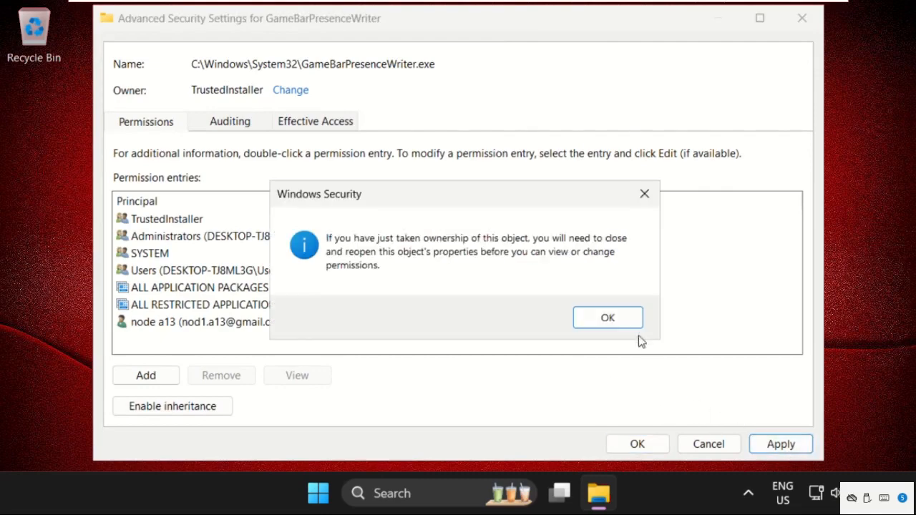
pyautogui.click(624, 321)
pyautogui.click(649, 440)
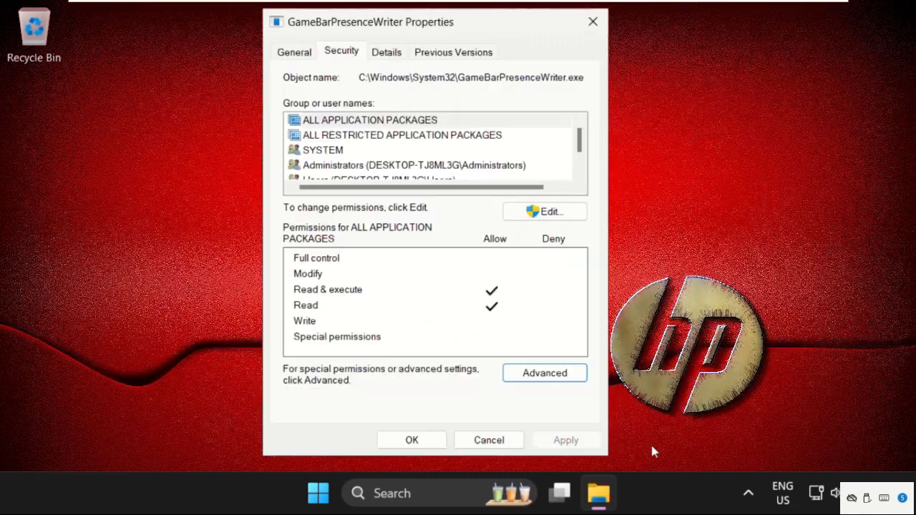
pyautogui.click(433, 441)
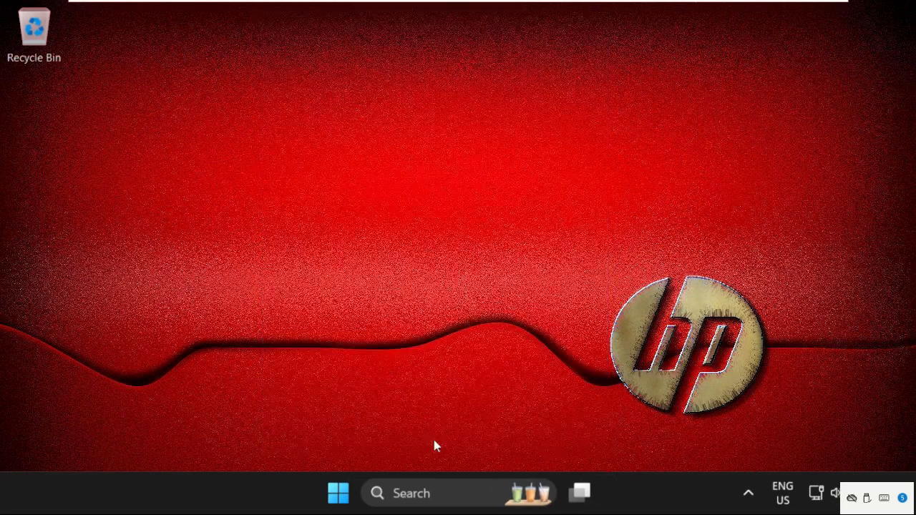
# - Search for File Explorer, open it and go to the C:\Windows\System32 folder
pyautogui.click(483, 491)
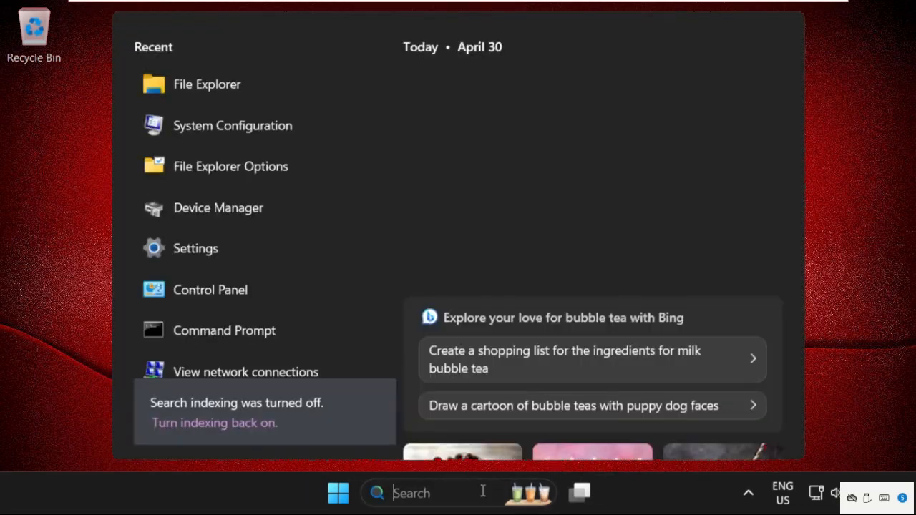
pyautogui.write('file ex')
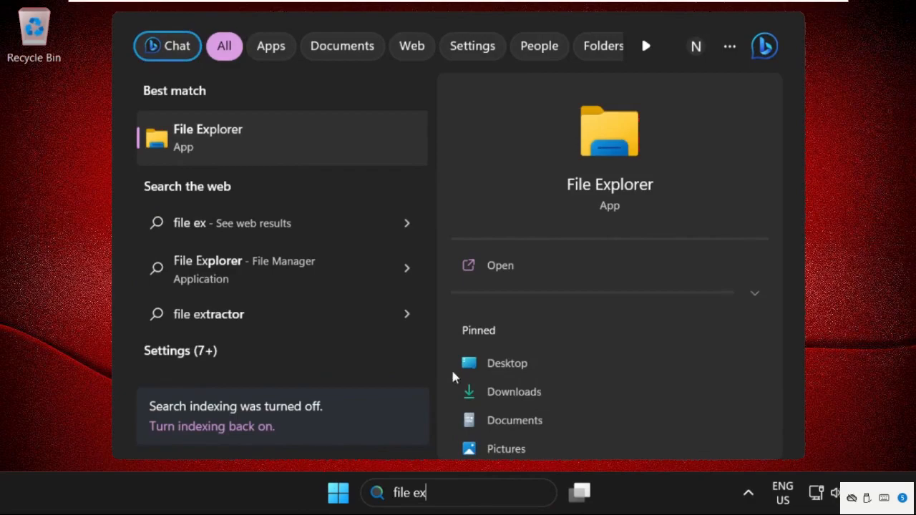
pyautogui.click(269, 152)
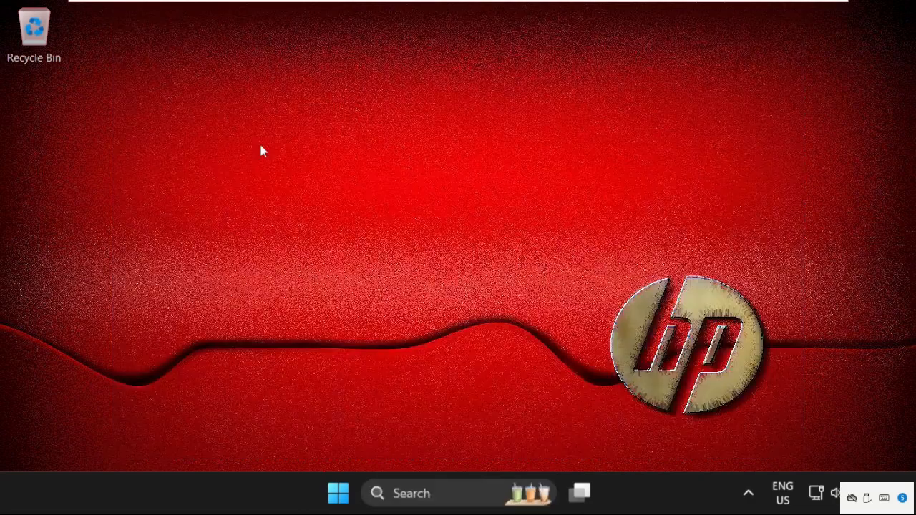
pyautogui.scroll(-3, 198, 354)
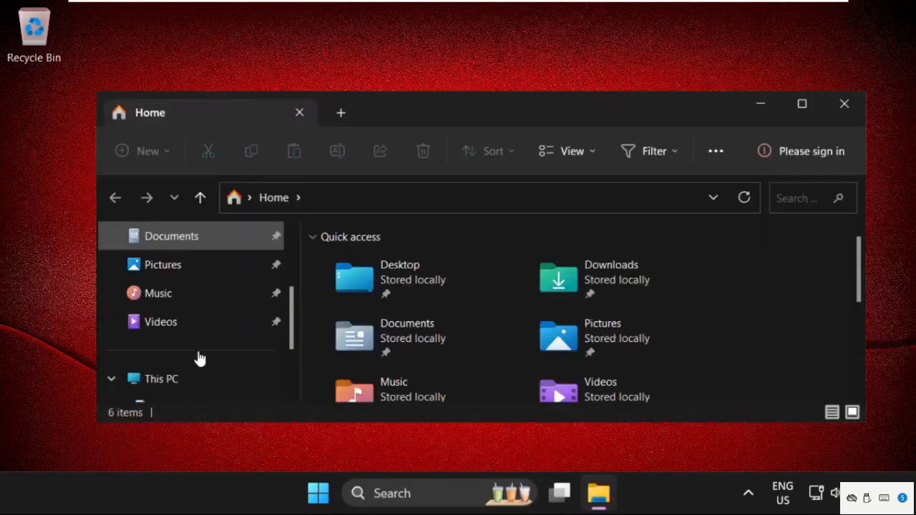
pyautogui.click(150, 380)
pyautogui.doubleClick(411, 267)
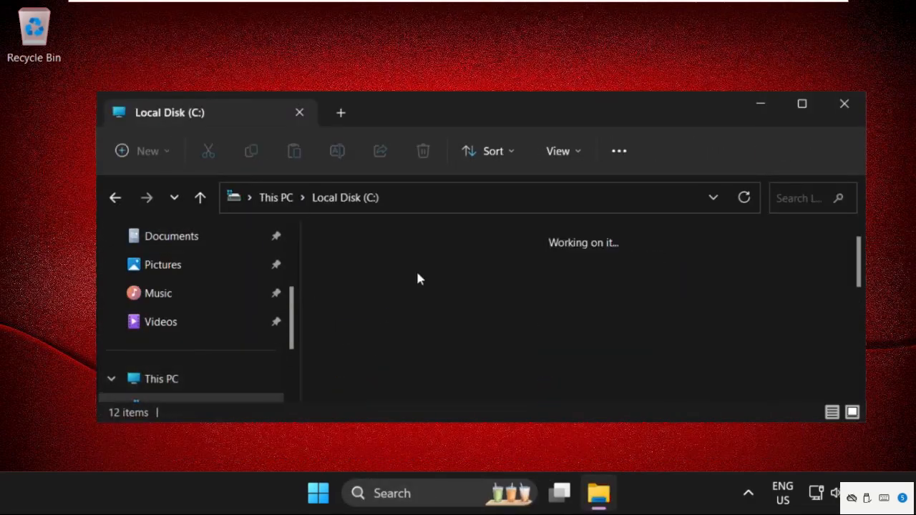
pyautogui.press('s')
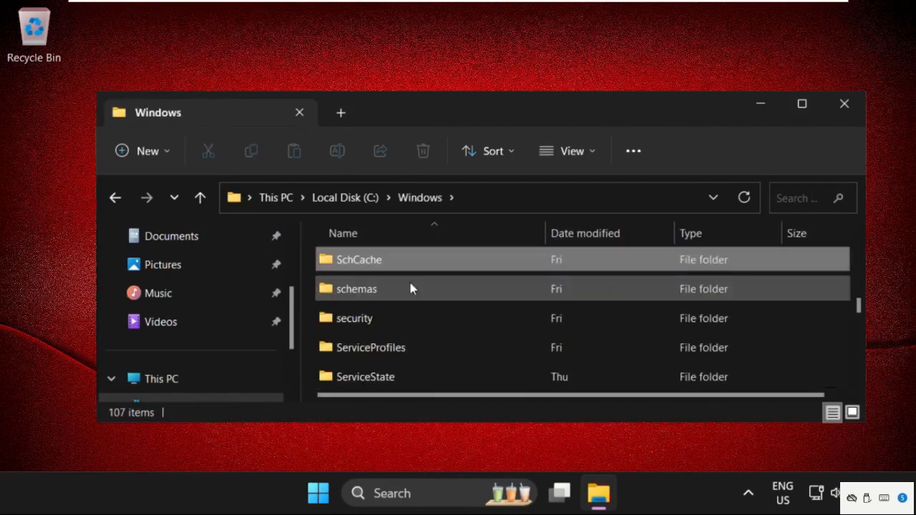
pyautogui.scroll(-3, 409, 326)
pyautogui.scroll(-6, 409, 327)
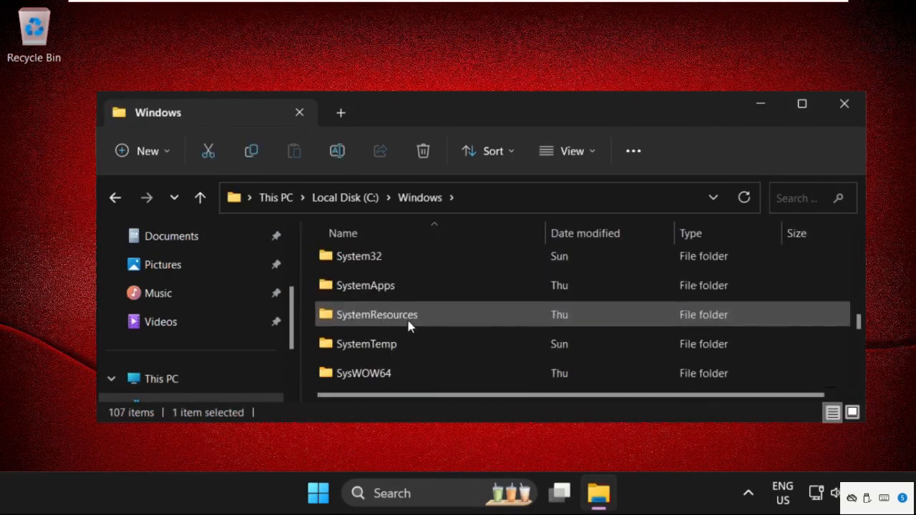
pyautogui.doubleClick(404, 264)
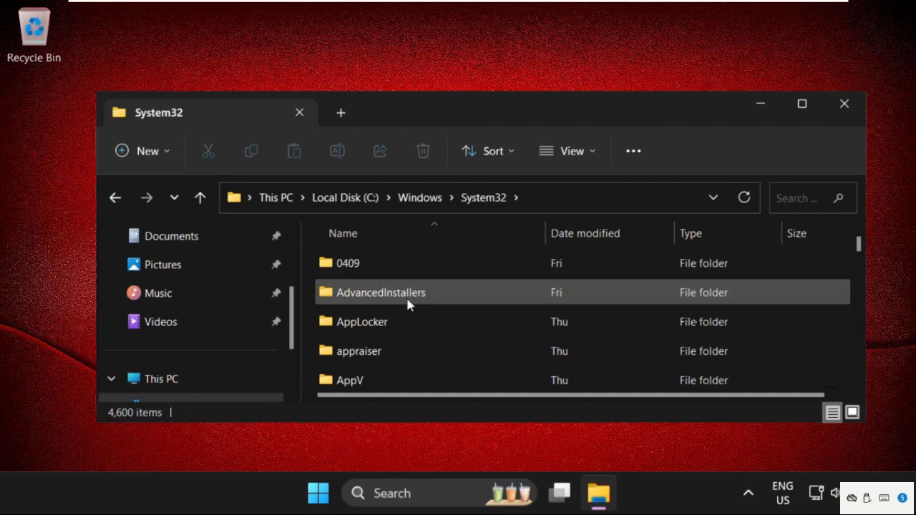
# - Rename the GameBarPresenceWriter application in System32 as GameBarPresenceWriterABC and close the folder window
pyautogui.press('g')
pyautogui.press('g')
pyautogui.press('g')
pyautogui.press('g')
pyautogui.press('g')
pyautogui.press('g')
pyautogui.press('g')
pyautogui.click(406, 296)
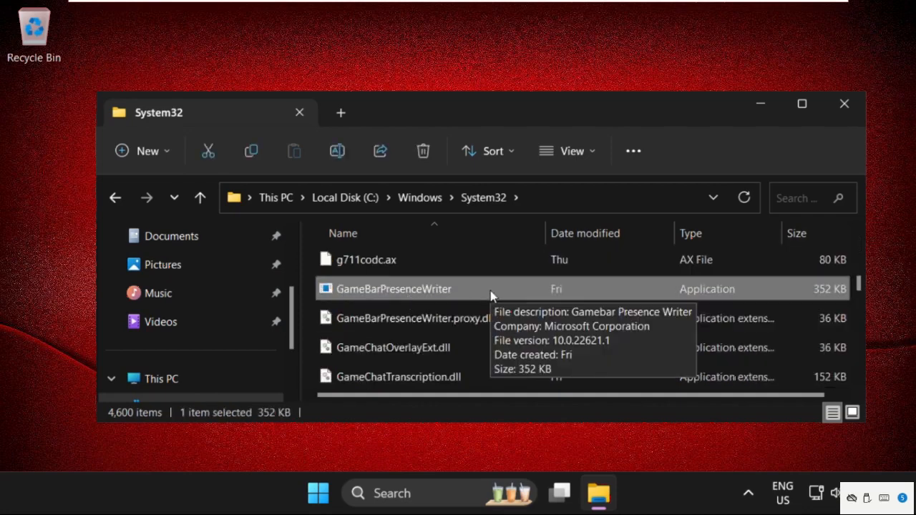
pyautogui.rightClick(463, 289)
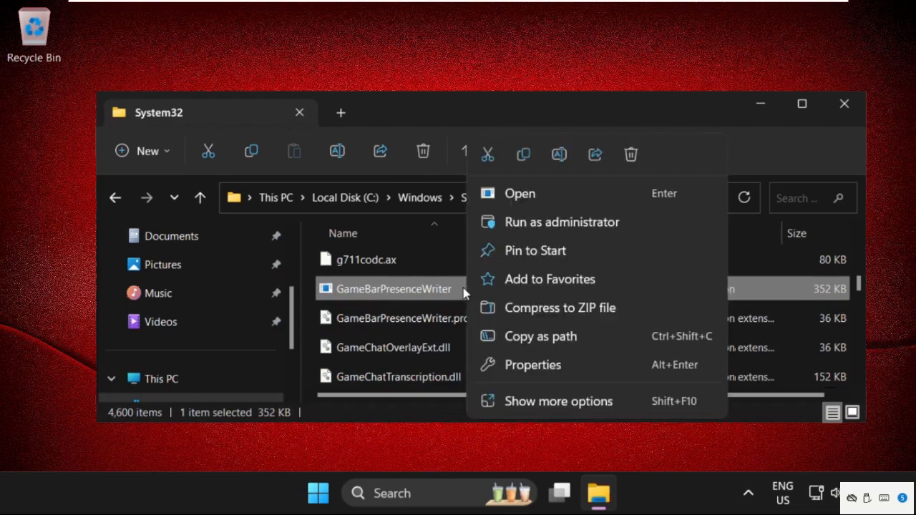
pyautogui.click(542, 404)
pyautogui.click(538, 433)
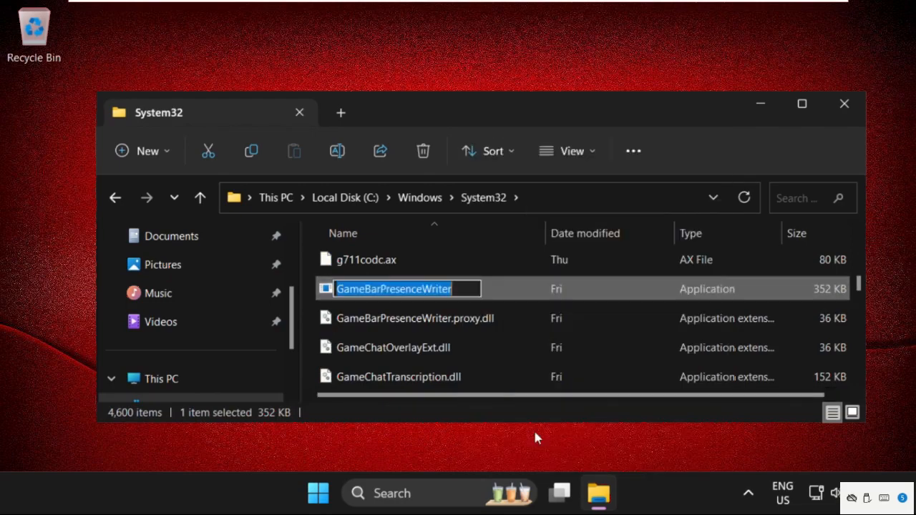
pyautogui.click(467, 287)
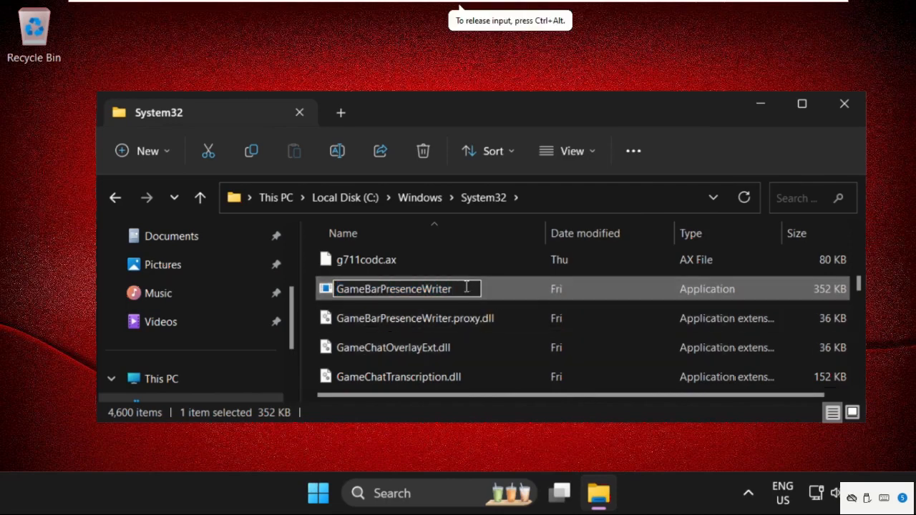
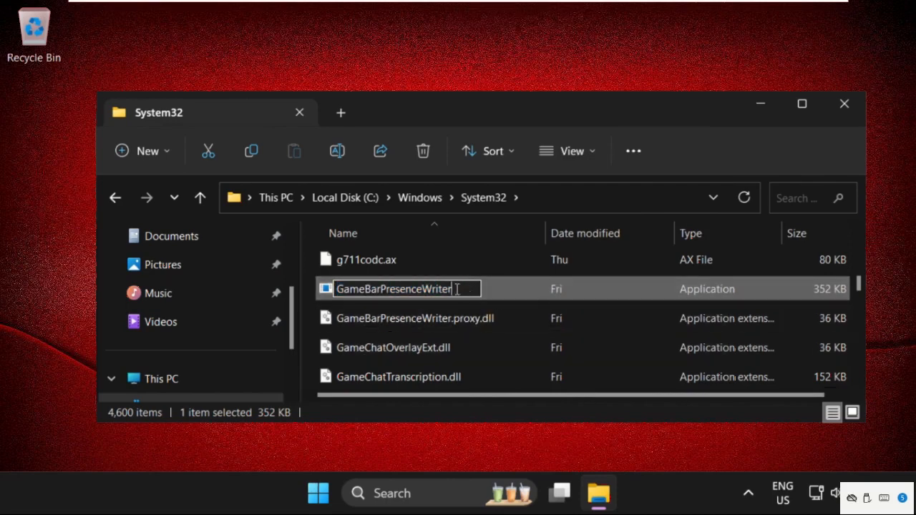
pyautogui.write('ABC')
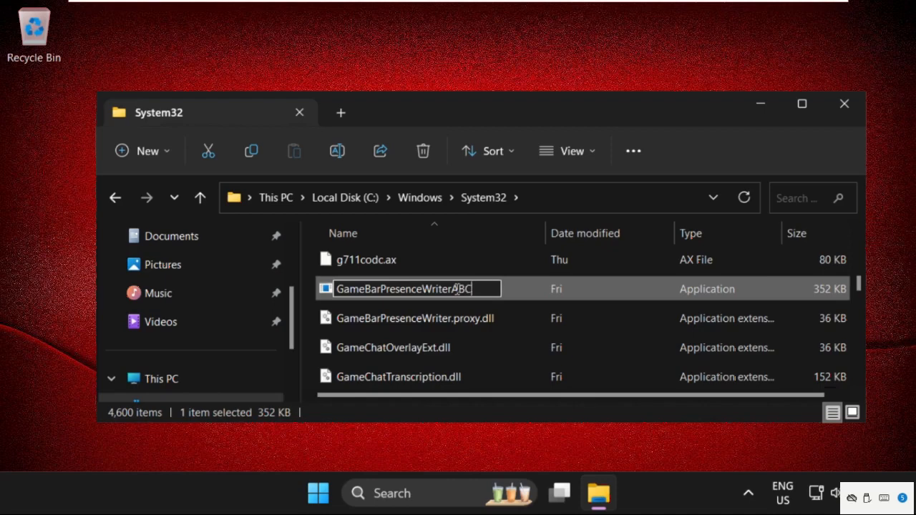
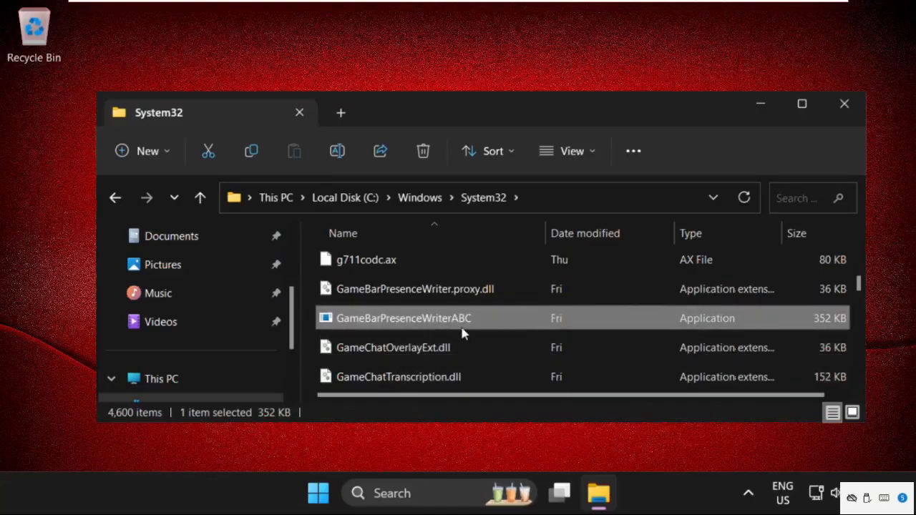
pyautogui.click(846, 105)
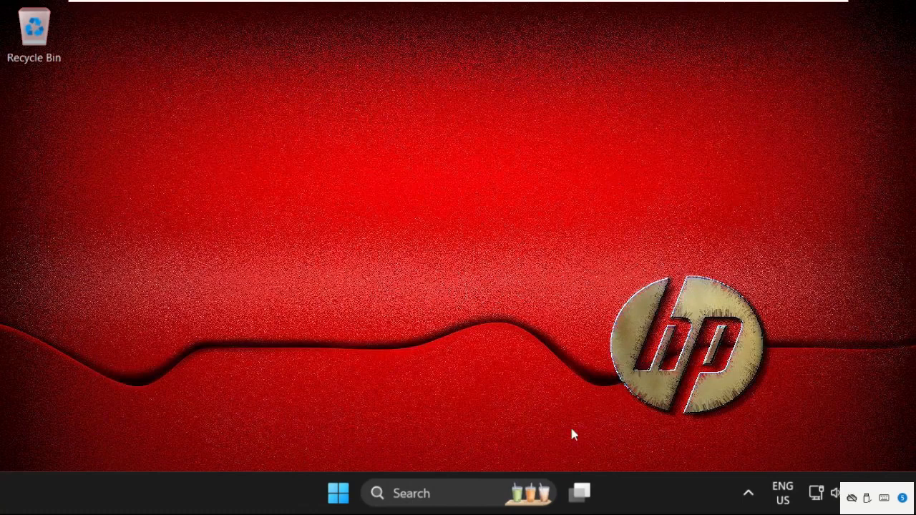
# - Open Task Manager and start creating a new task
pyautogui.rightClick(646, 499)
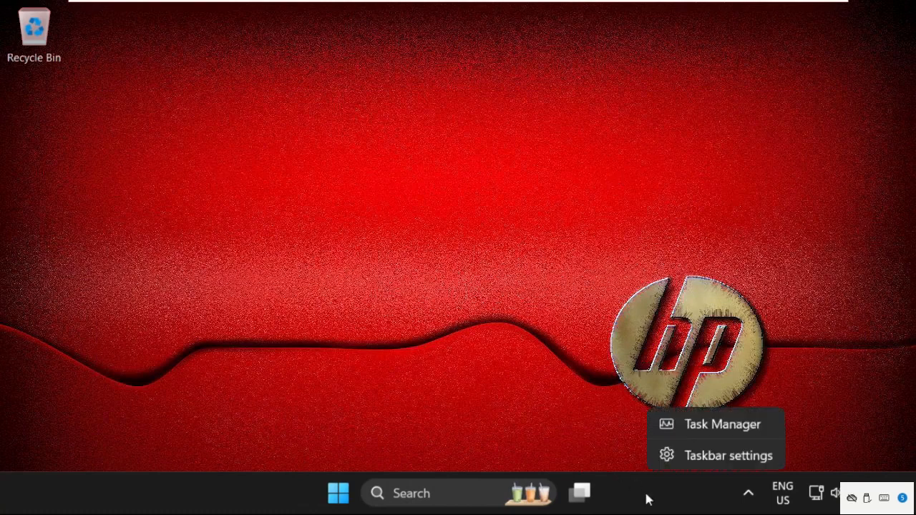
pyautogui.click(702, 426)
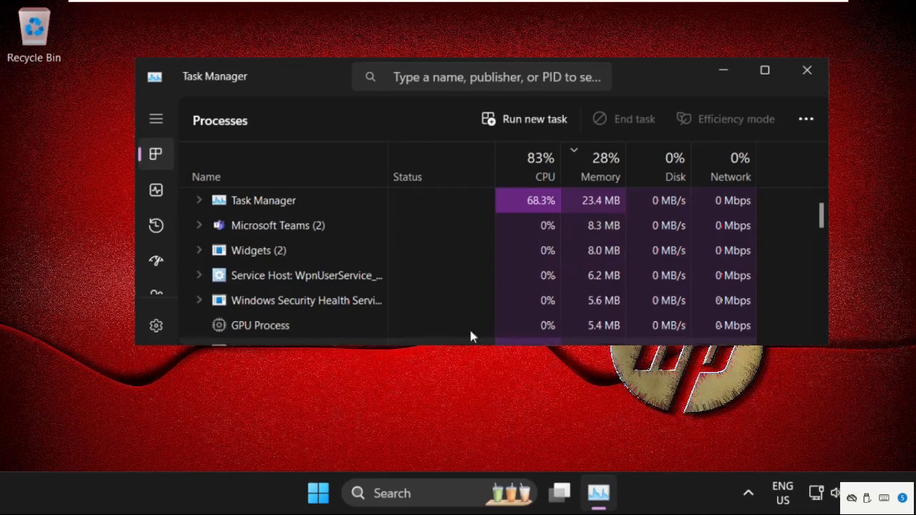
pyautogui.click(548, 120)
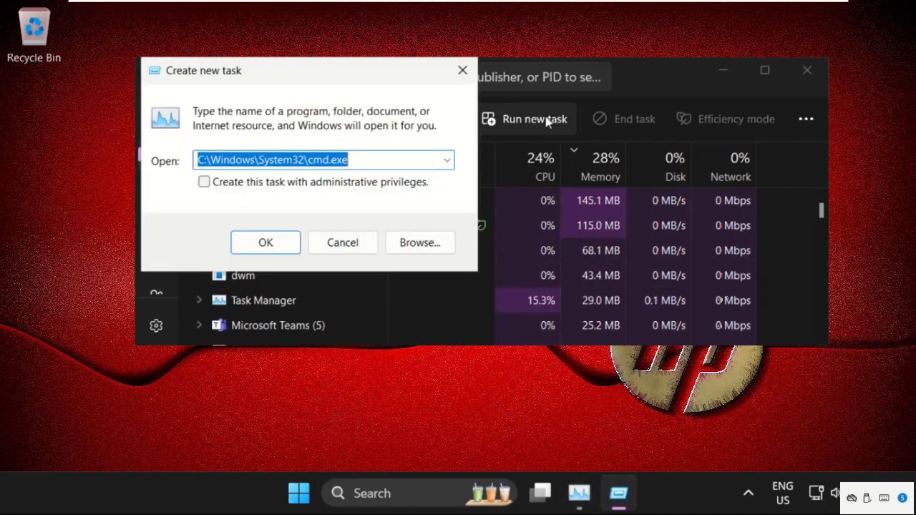
# - Browse for the new task's program from This PC to the C:\Windows\System32 folder
pyautogui.click(425, 243)
pyautogui.scroll(-4, 203, 263)
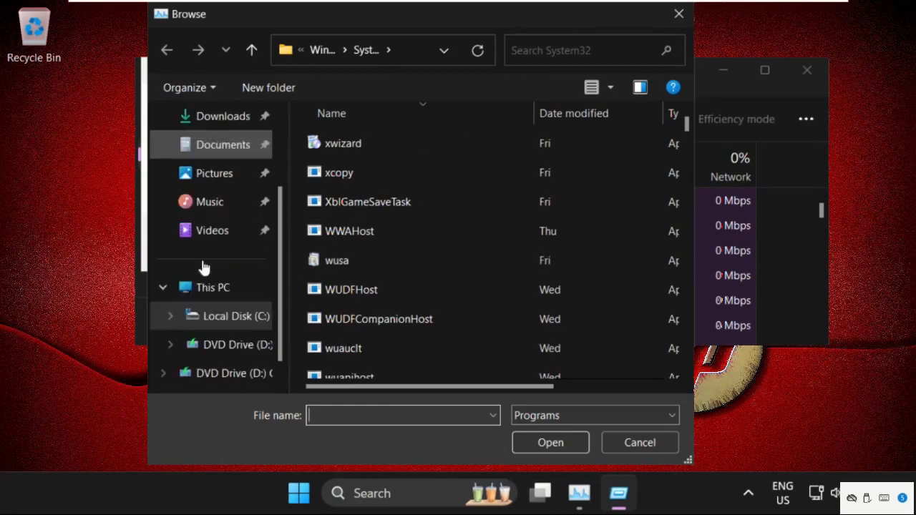
pyautogui.click(223, 290)
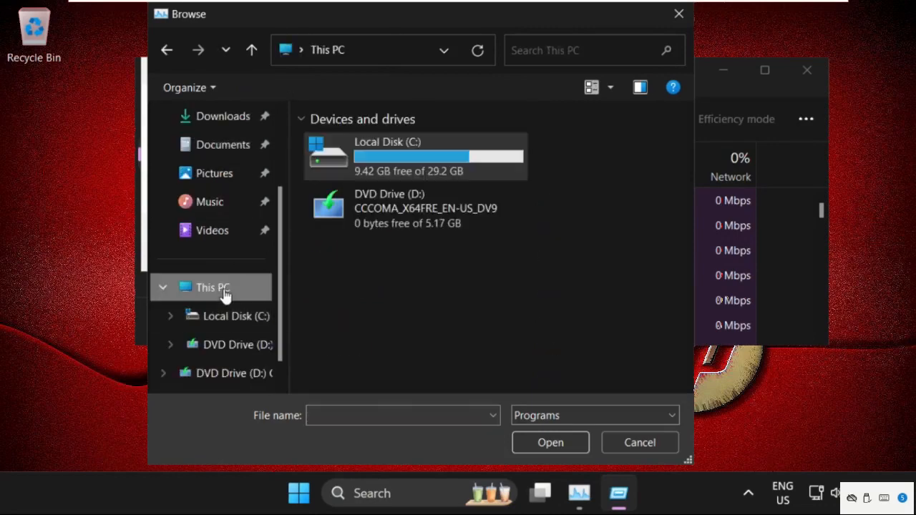
pyautogui.doubleClick(389, 162)
pyautogui.scroll(-1, 390, 258)
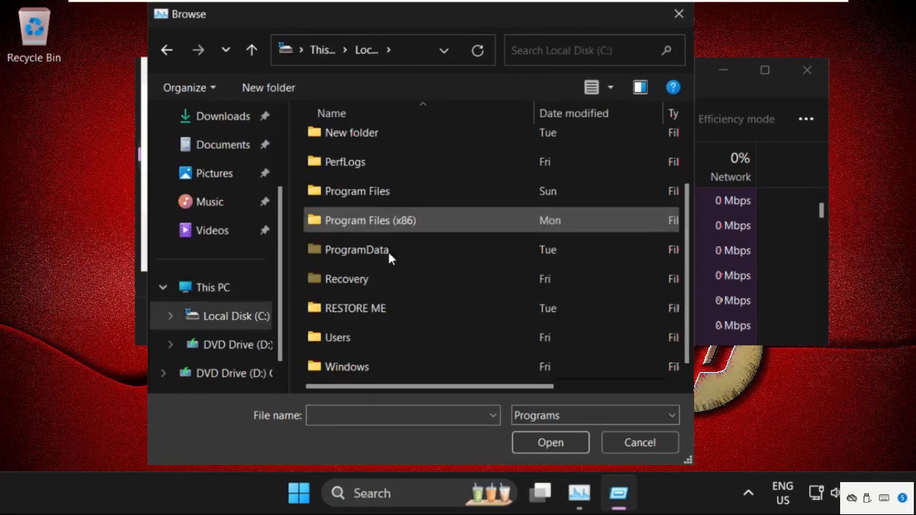
pyautogui.doubleClick(370, 374)
pyautogui.scroll(-5, 370, 372)
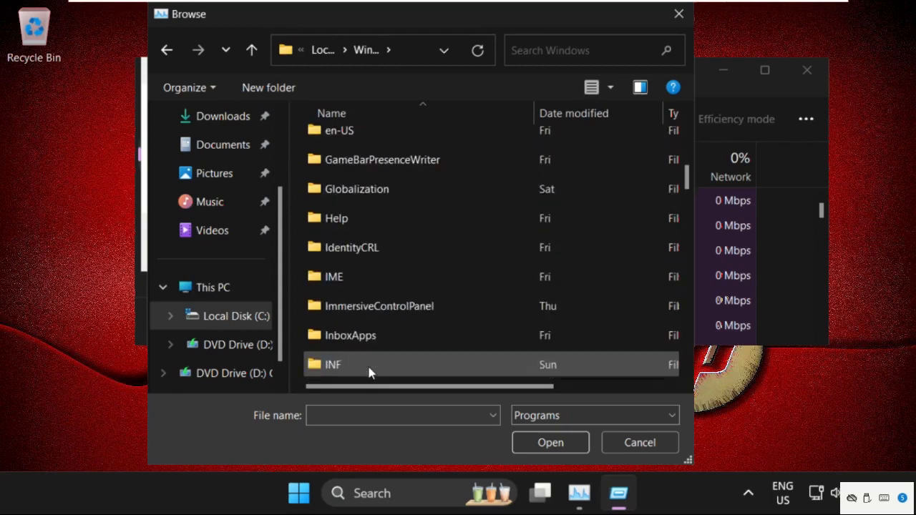
pyautogui.scroll(-13, 380, 313)
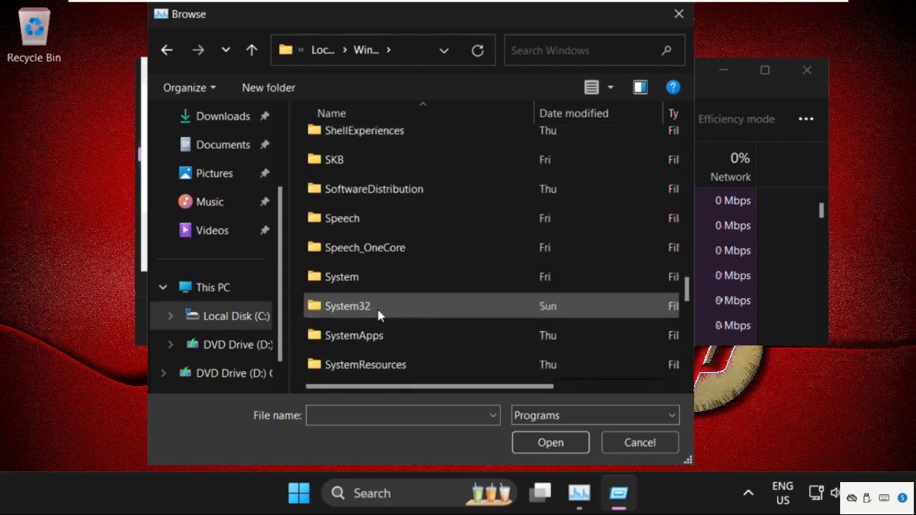
pyautogui.scroll(-3, 378, 323)
pyautogui.scroll(3, 376, 318)
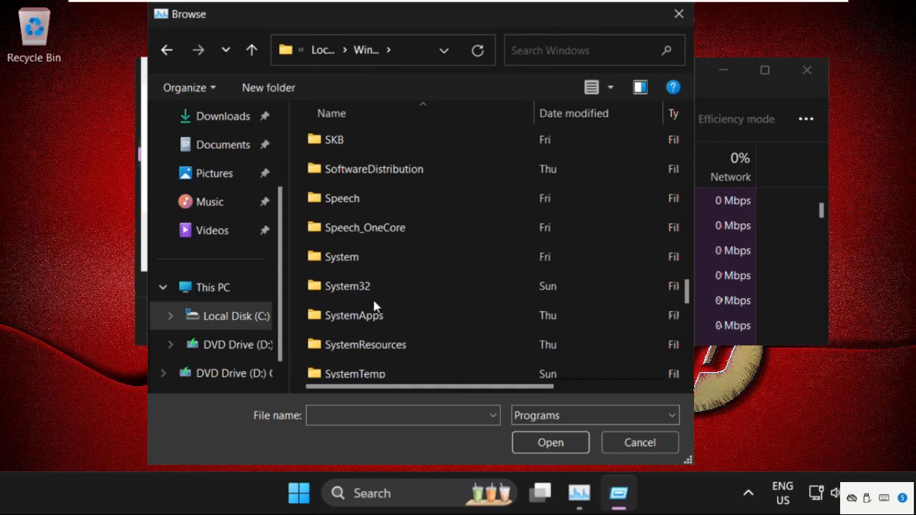
pyautogui.click(373, 287)
pyautogui.doubleClick(395, 289)
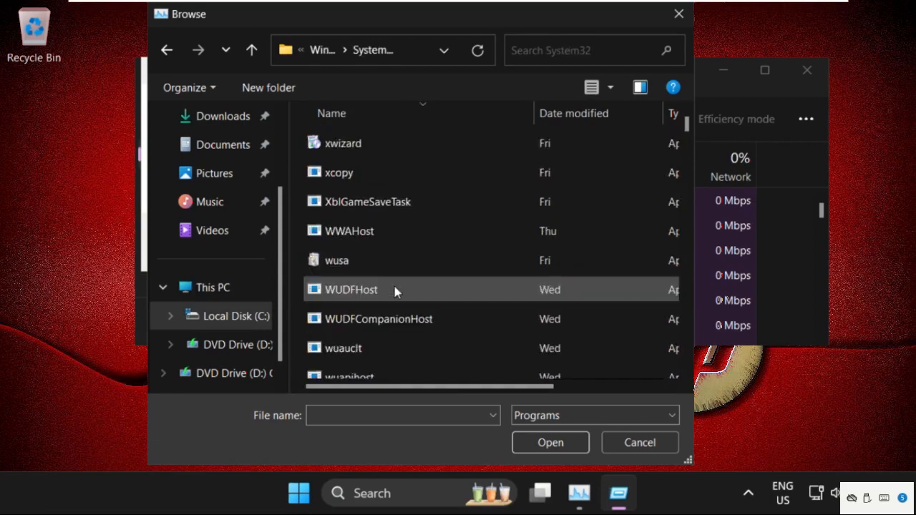
# - Choose cmd in System32 as the task's program and run it with administrative privileges
pyautogui.scroll(-7, 394, 290)
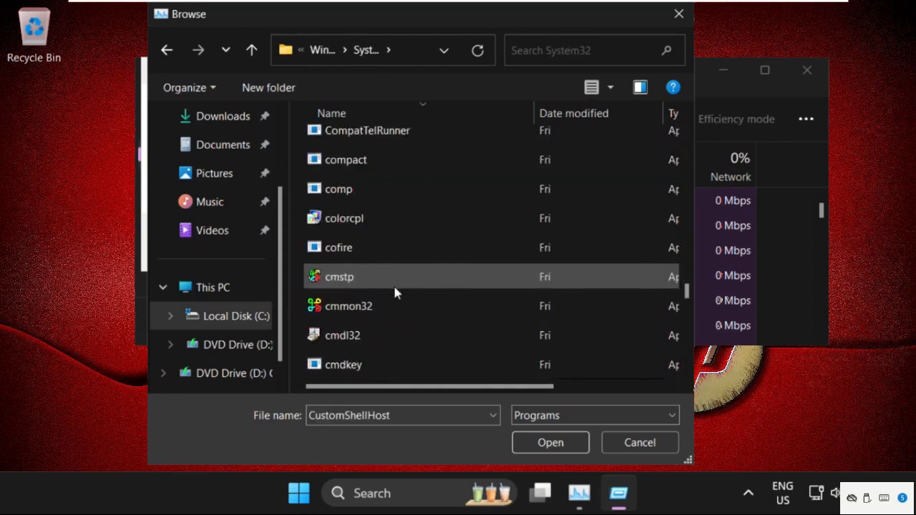
pyautogui.scroll(-1, 395, 293)
pyautogui.click(383, 222)
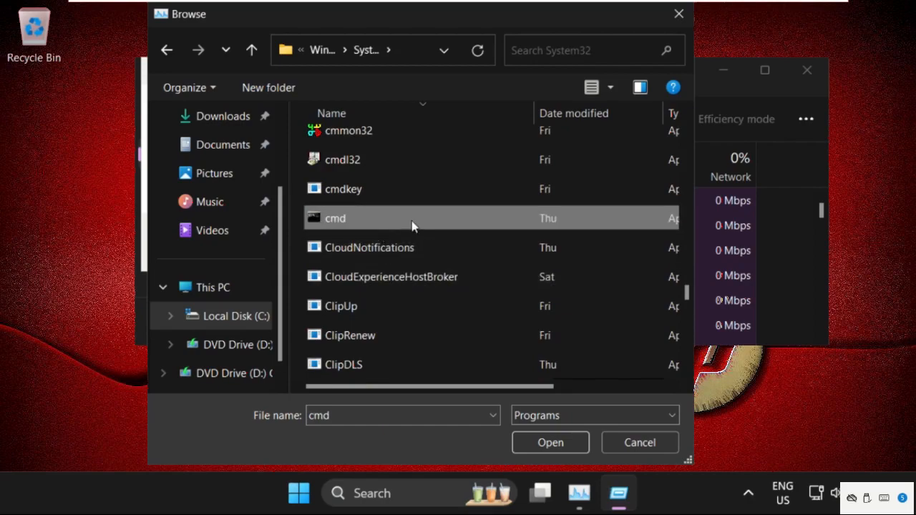
pyautogui.click(540, 440)
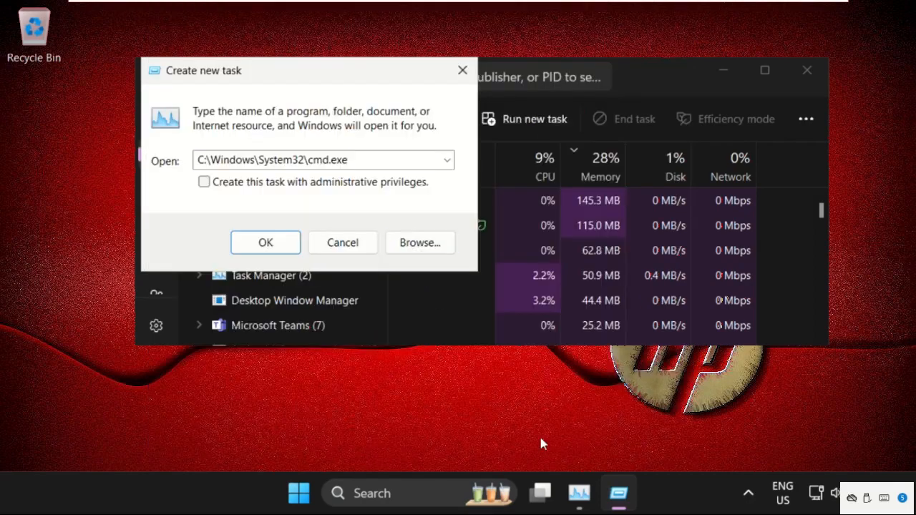
pyautogui.click(346, 183)
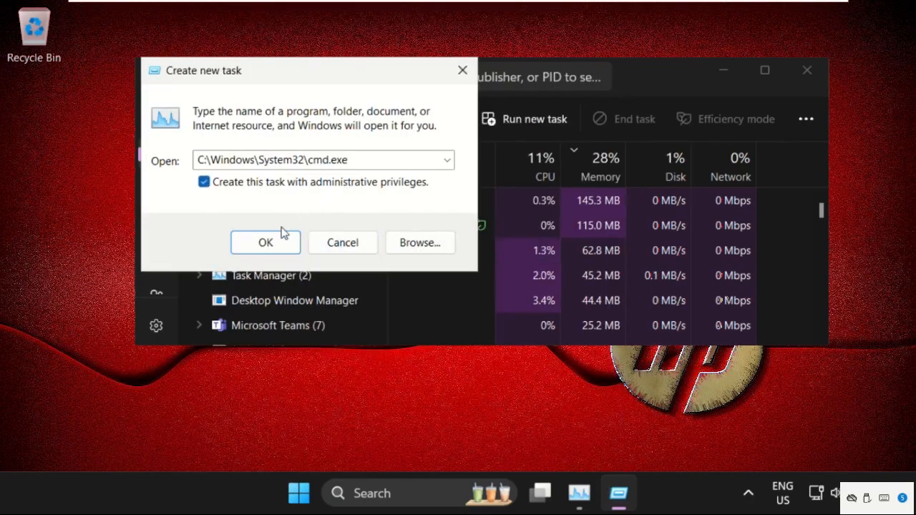
pyautogui.click(265, 242)
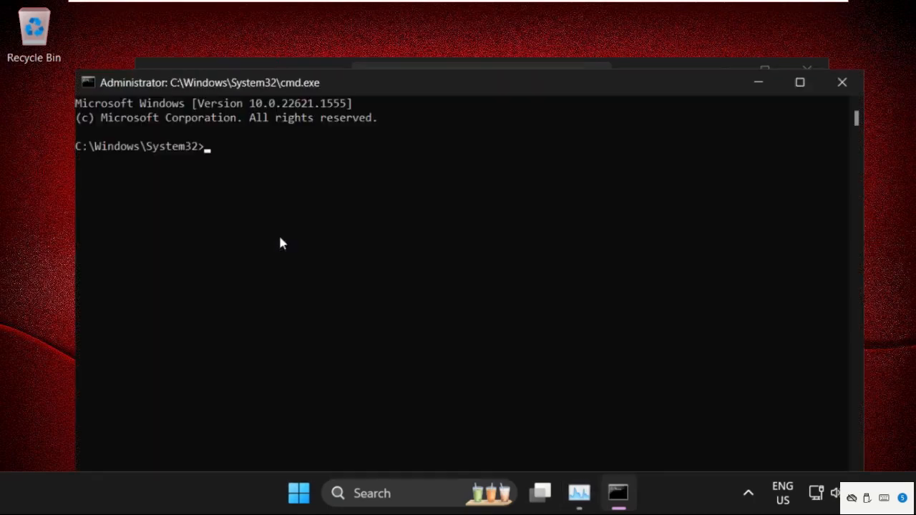
# - Close Task Manager, shrink the Command Prompt window and place it in the upper part of the desktop
pyautogui.click(807, 69)
pyautogui.moveTo(71, 69); pyautogui.dragTo(160, 289)
pyautogui.moveTo(421, 306); pyautogui.dragTo(418, 121)
# - Run the command sfc /scanfile=c:\windows\system32\ieframe.dll in the administrator Command Prompt
pyautogui.write('sfc')
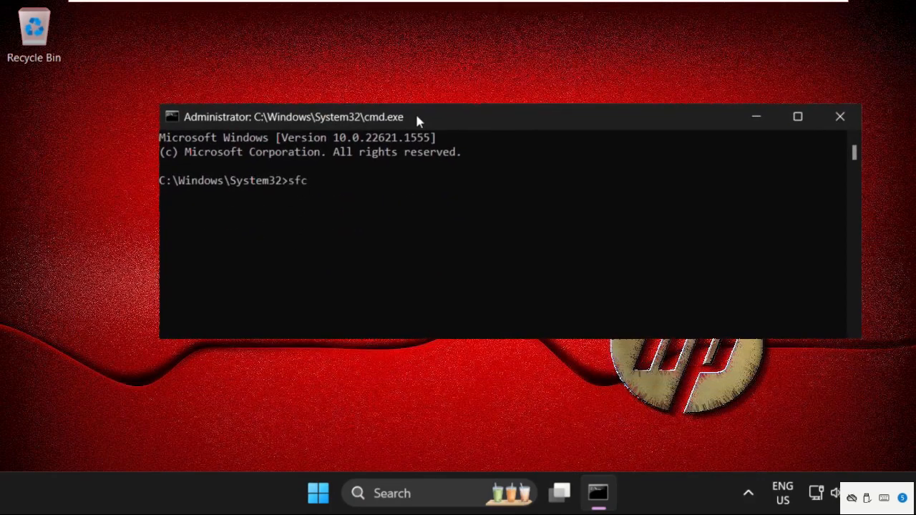
pyautogui.write(' /scanfile=c')
pyautogui.write(':\\wind')
pyautogui.write('ows')
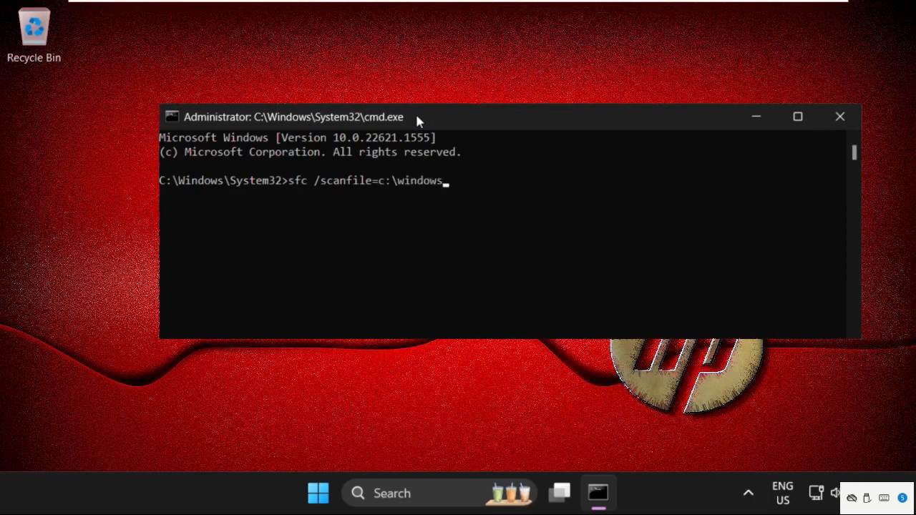
pyautogui.write('\\system32\\ieframe.dll')
pyautogui.press('Return')
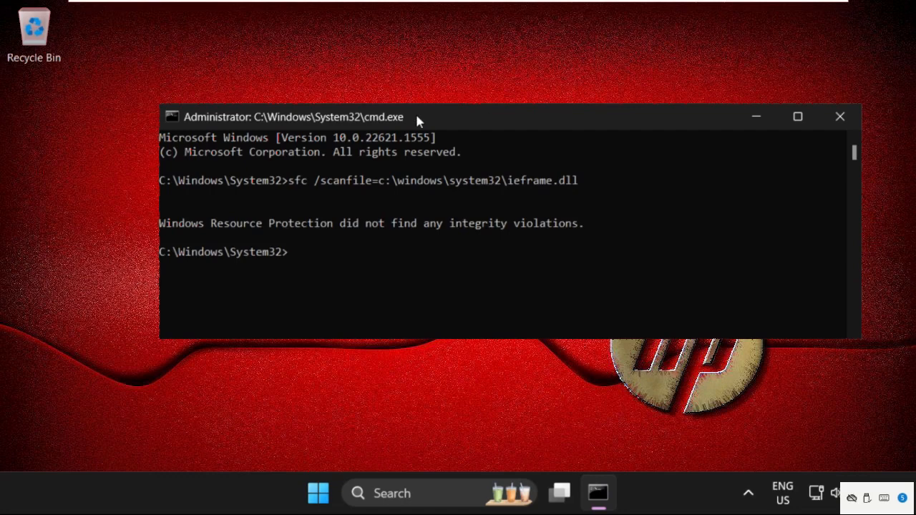
# - Run sfc /verifyfile=c:\windows\system32\ieframe.dll and close the Command Prompt with the exit command
pyautogui.write('sfc /verifyfile=')
pyautogui.write('c:\\windo')
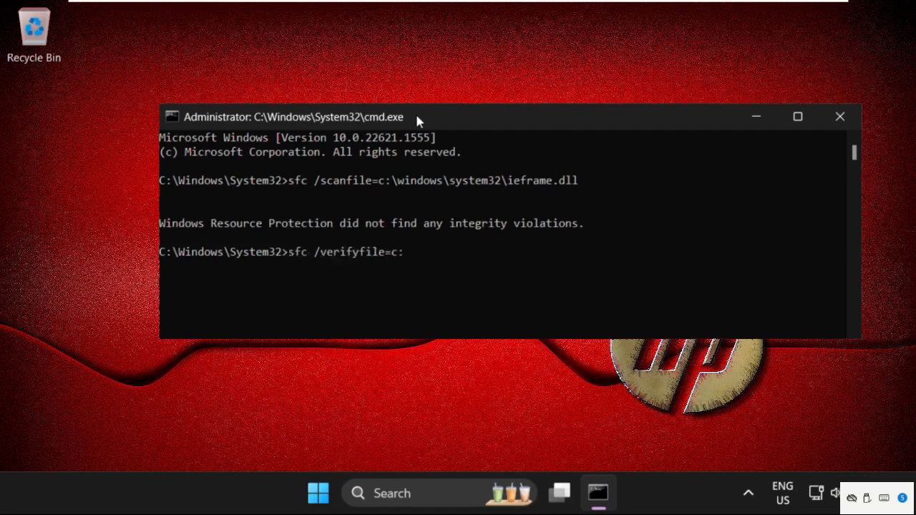
pyautogui.write('ws\\system32\\ieframe.d')
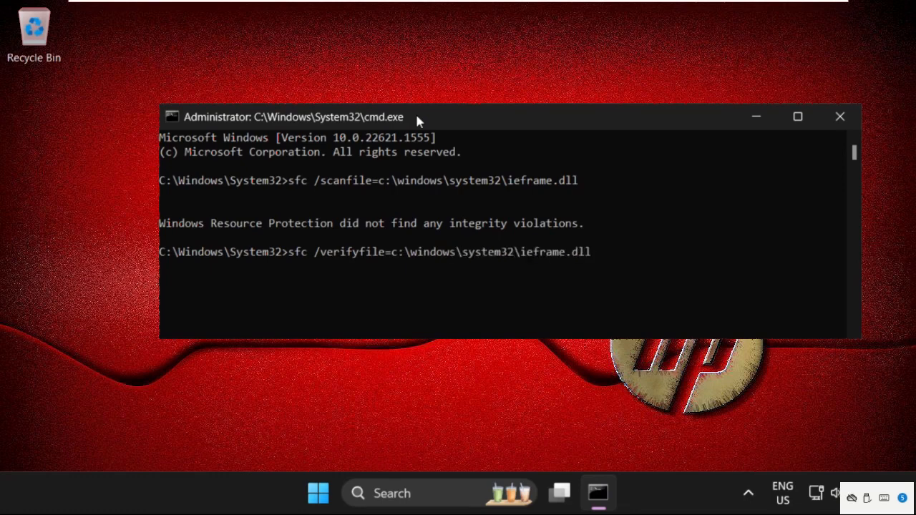
pyautogui.write('ll')
pyautogui.press('Return')
pyautogui.write('exit')
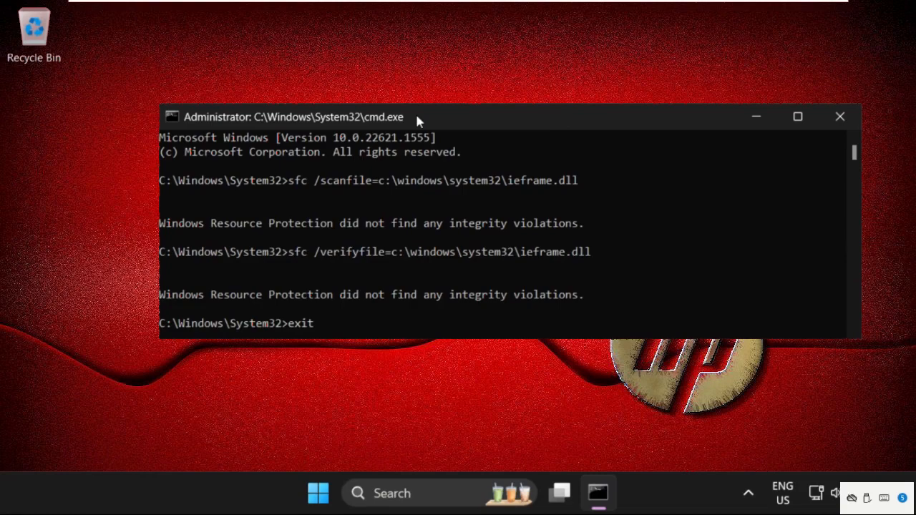
pyautogui.press('Return')
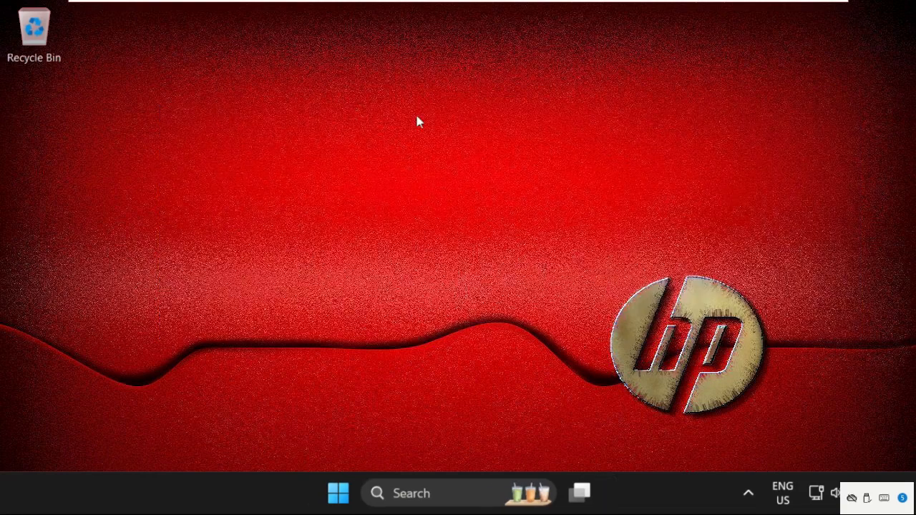
# - Search for the Run app and use it to open the temp folder
pyautogui.click(410, 501)
pyautogui.write('run')
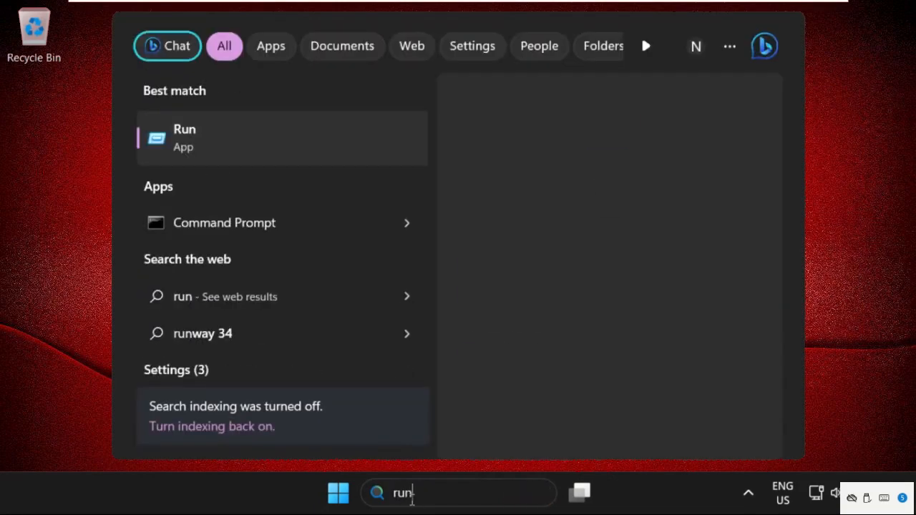
pyautogui.click(286, 145)
pyautogui.moveTo(242, 292); pyautogui.dragTo(495, 131)
pyautogui.press('BackSpace')
pyautogui.write('temp')
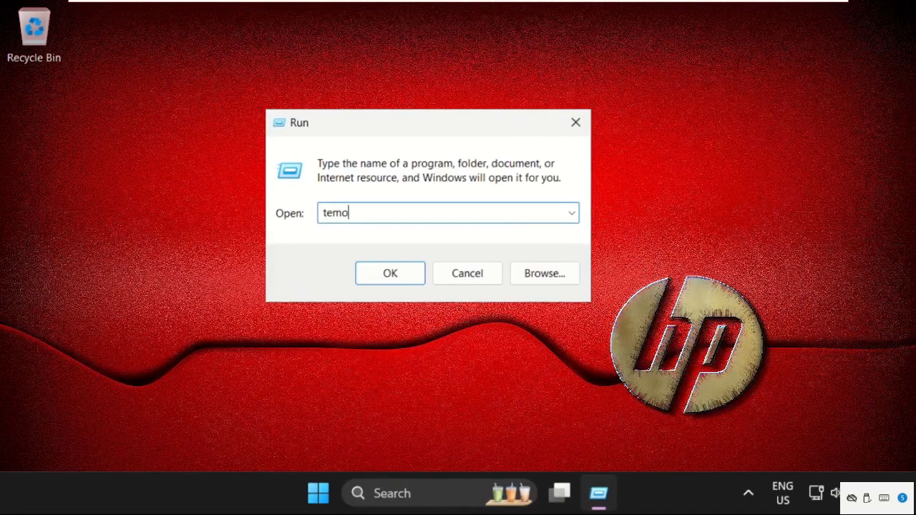
pyautogui.click(406, 269)
# - Delete all files and folders in C:\Windows\Temp and close the folder window
pyautogui.moveTo(419, 379); pyautogui.dragTo(401, 257)
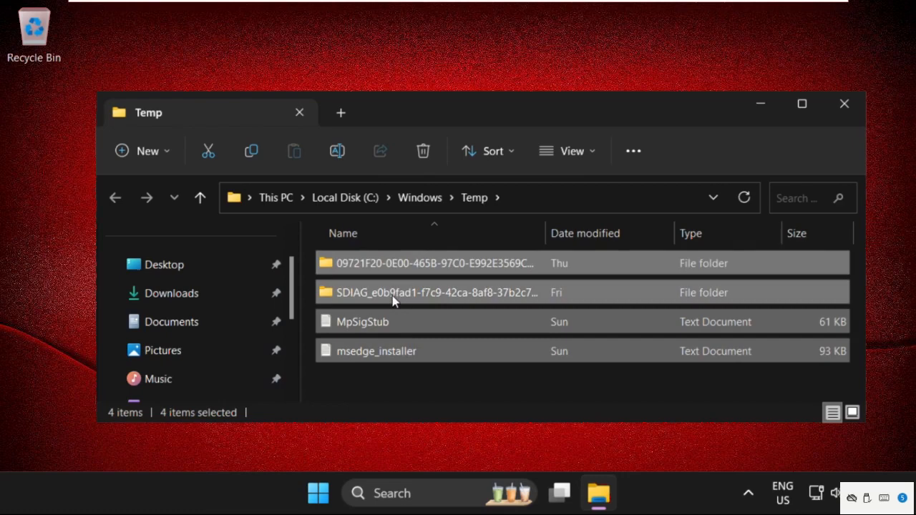
pyautogui.rightClick(394, 295)
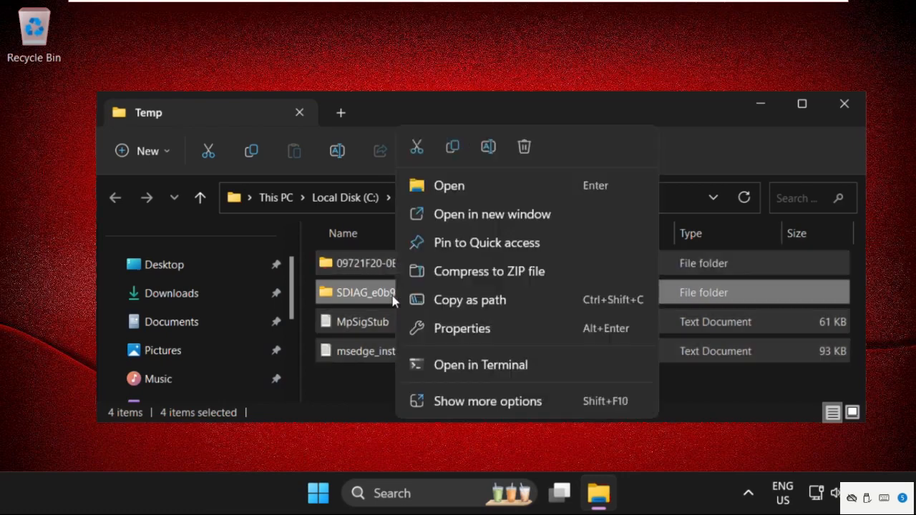
pyautogui.click(524, 147)
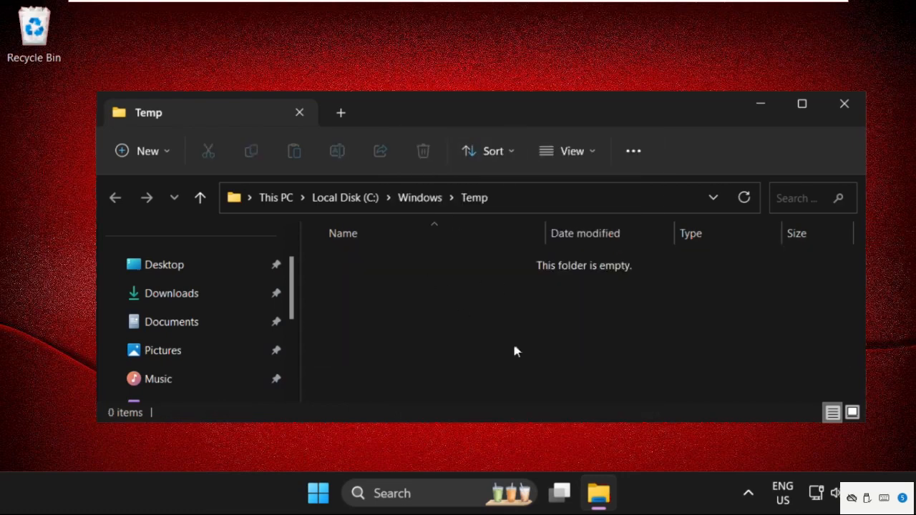
pyautogui.click(843, 108)
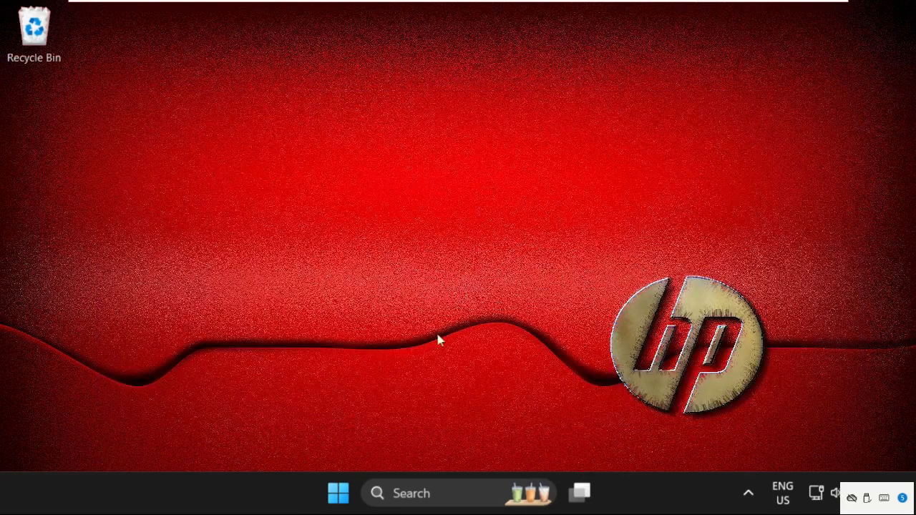
# - Open the Run dialog again and use %temp% to open the user's local Temp folder
pyautogui.rightClick(259, 493)
pyautogui.rightClick(341, 494)
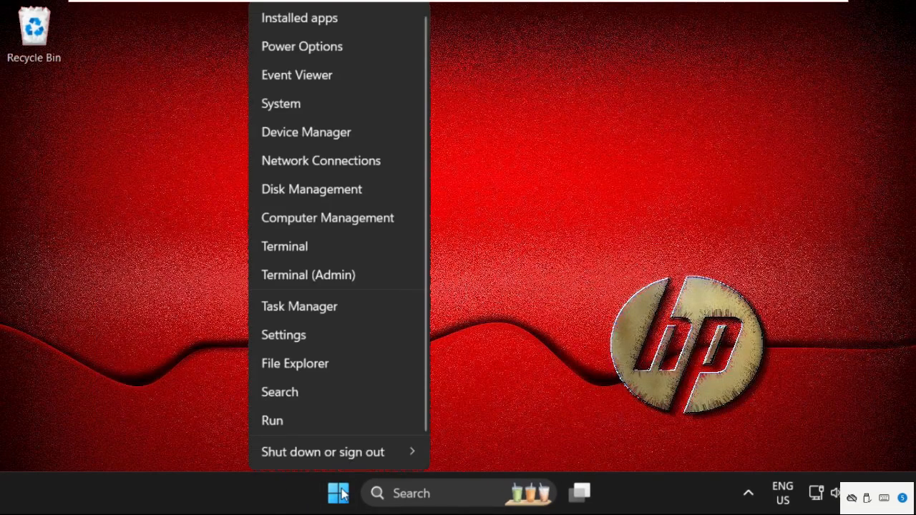
pyautogui.click(310, 420)
pyautogui.moveTo(199, 296); pyautogui.dragTo(399, 202)
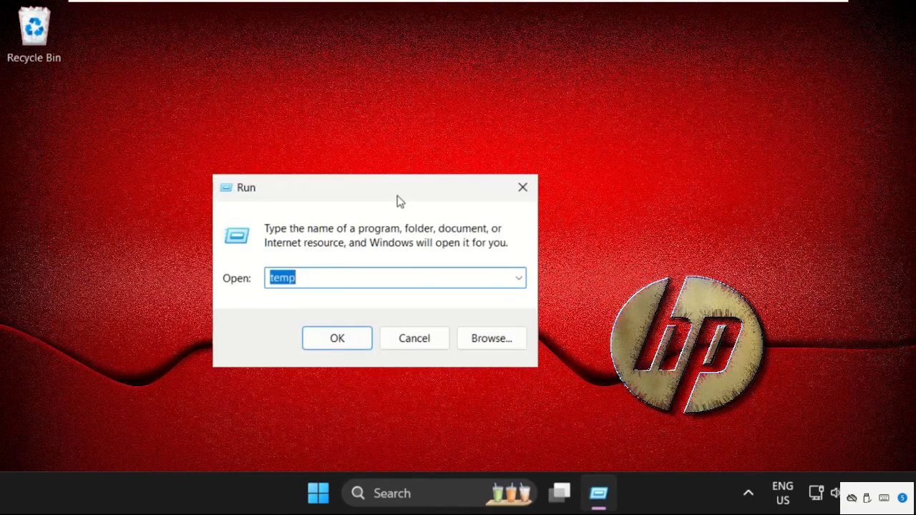
pyautogui.press('BackSpace')
pyautogui.write('%temp%')
pyautogui.click(342, 339)
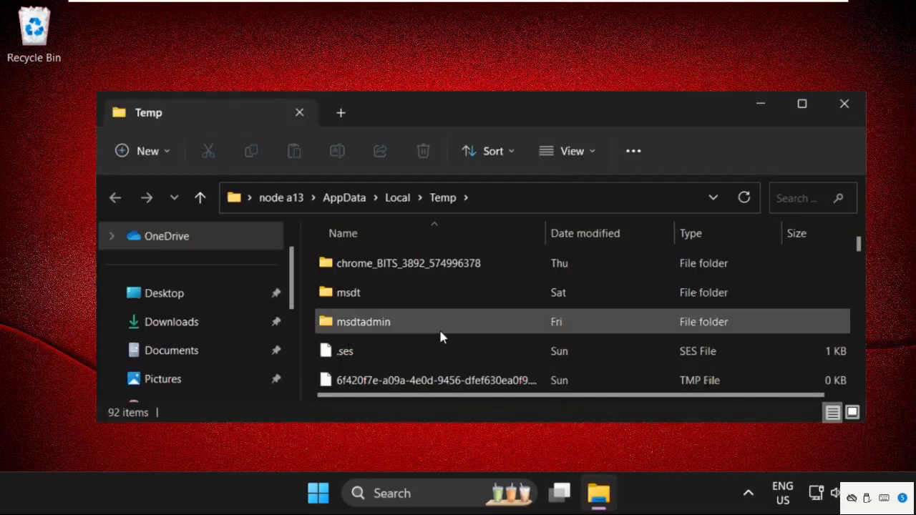
# - Delete everything in the local Temp folder, granting administrator permission and skipping all files in use, and close the window
pyautogui.click(802, 107)
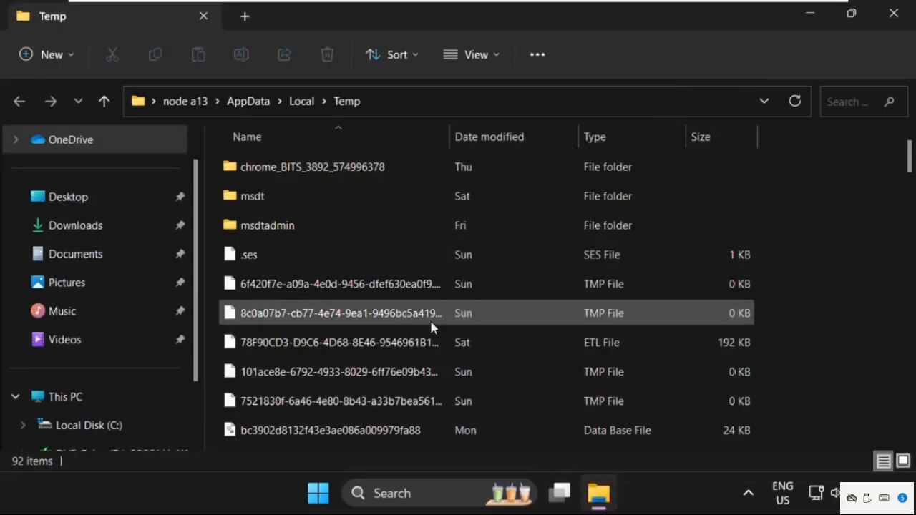
pyautogui.hotkey('ctrl', 'a')
pyautogui.rightClick(300, 265)
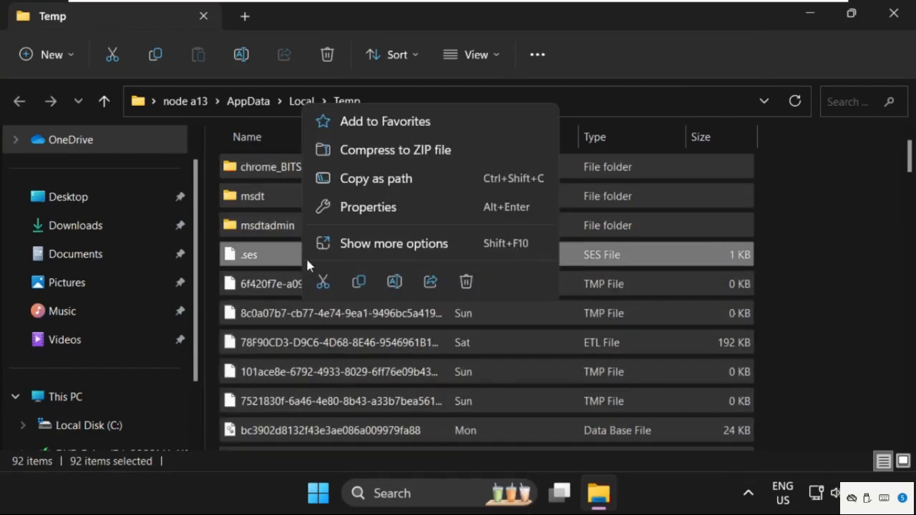
pyautogui.click(467, 280)
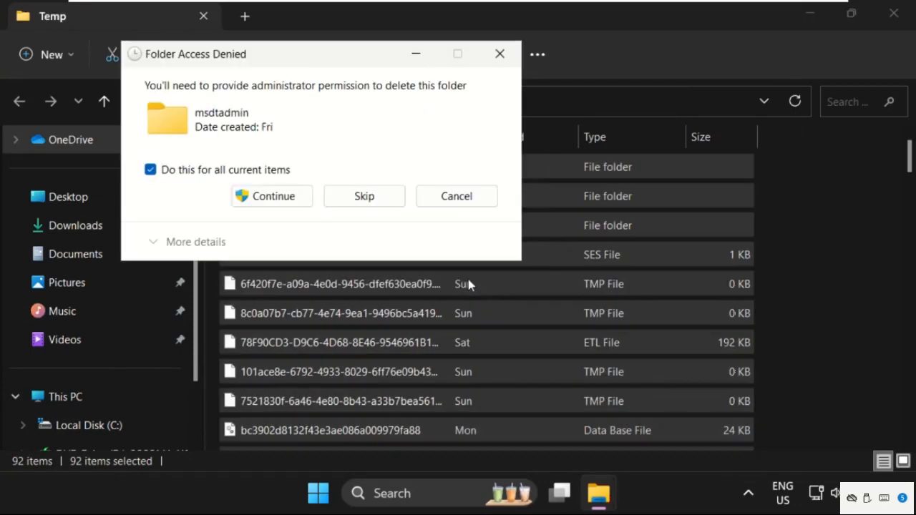
pyautogui.click(288, 202)
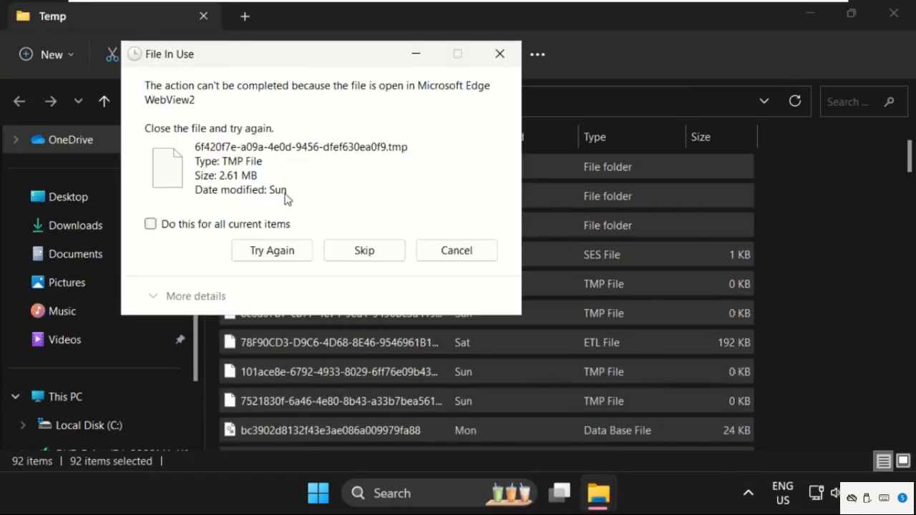
pyautogui.click(266, 225)
pyautogui.click(365, 250)
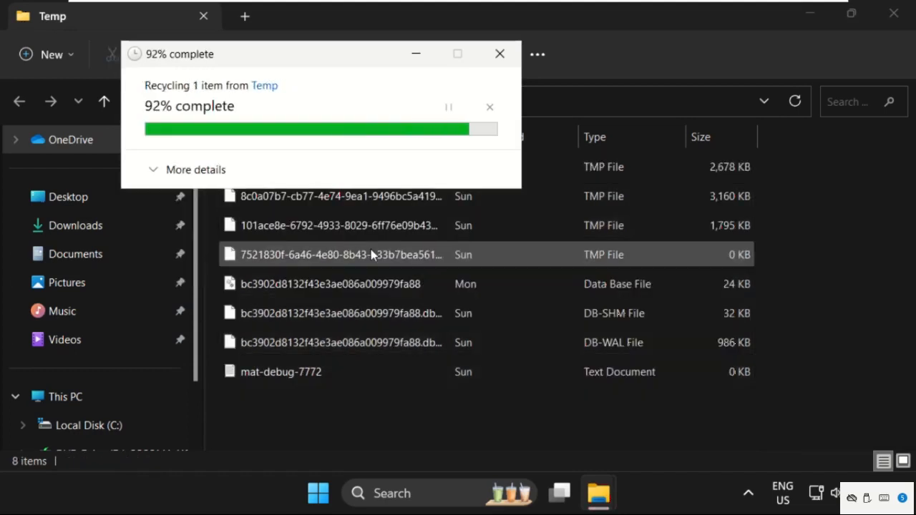
pyautogui.click(906, 16)
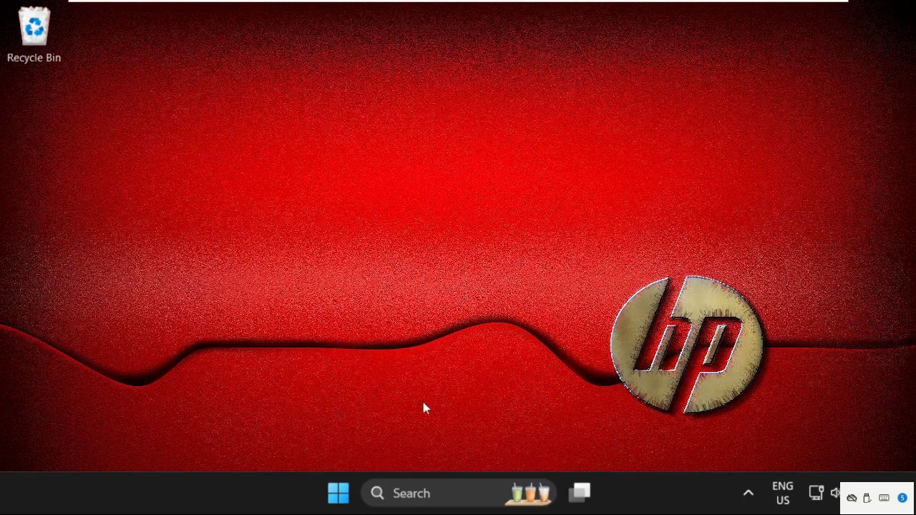
# - Open the Windows Prefetch folder by running prefetch from the Run dialog
pyautogui.rightClick(346, 496)
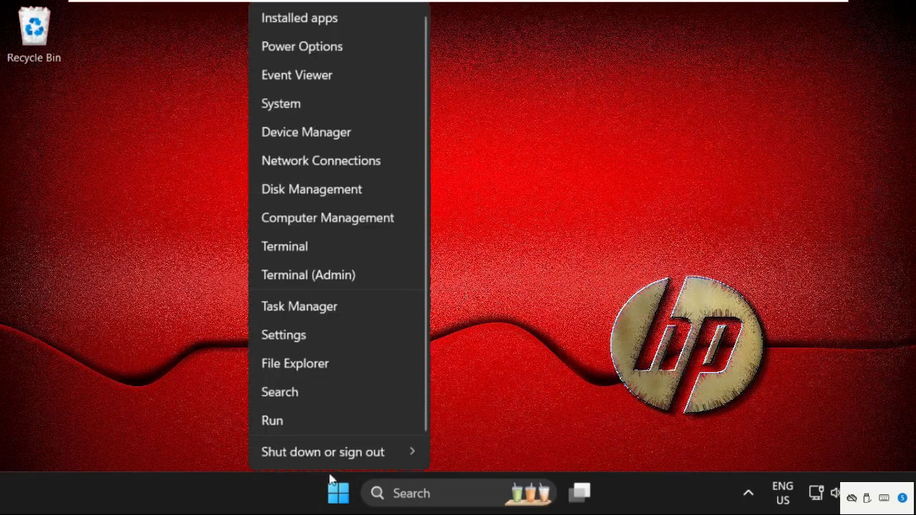
pyautogui.click(313, 423)
pyautogui.moveTo(199, 293); pyautogui.dragTo(459, 168)
pyautogui.press('BackSpace')
pyautogui.write('preftch')
pyautogui.press('Return')
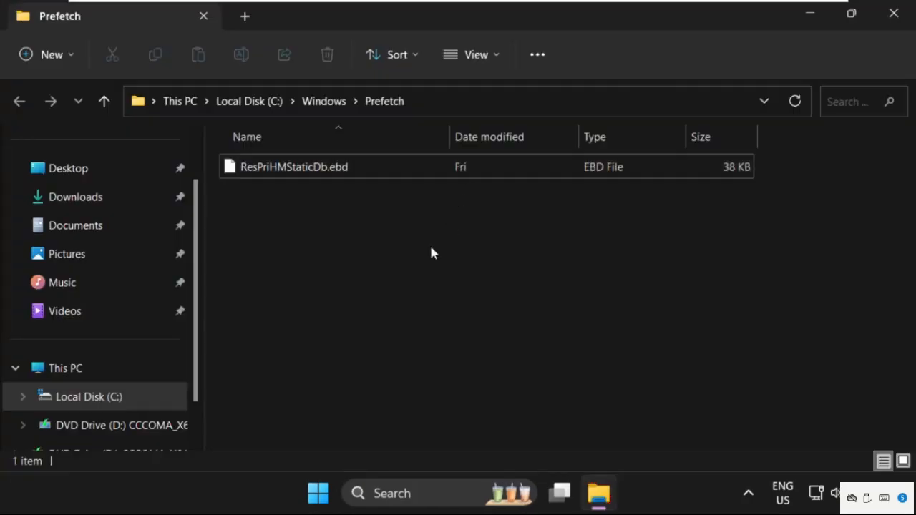
# - Delete the ResPriHMStaticDb.ebd file from the Prefetch folder and close the folder window
pyautogui.click(298, 171)
pyautogui.rightClick(299, 173)
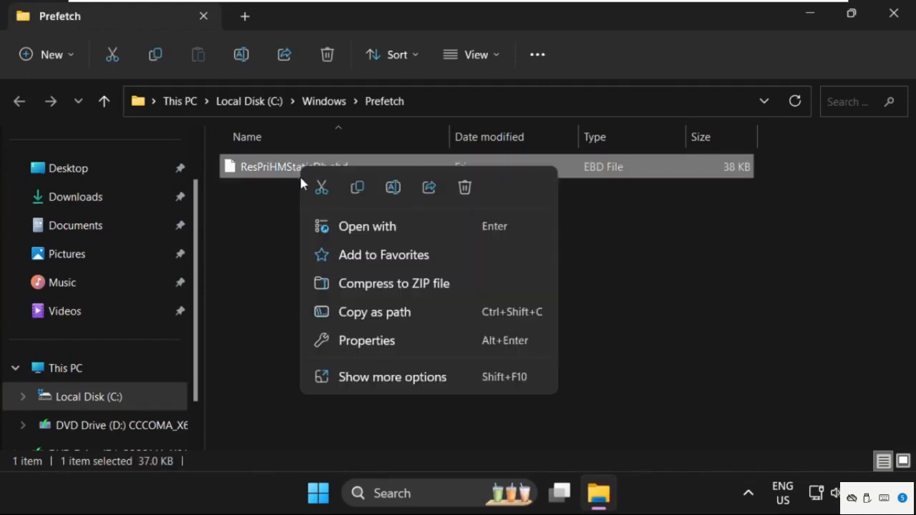
pyautogui.click(467, 194)
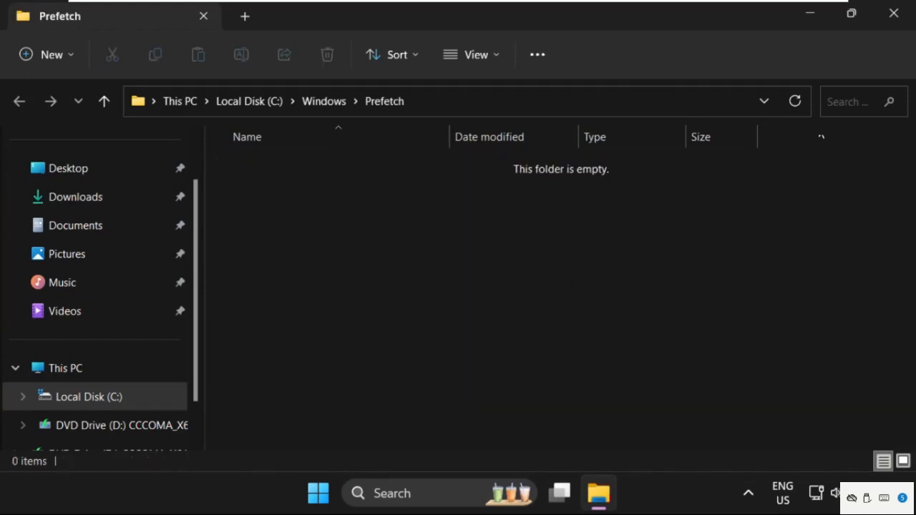
pyautogui.click(894, 15)
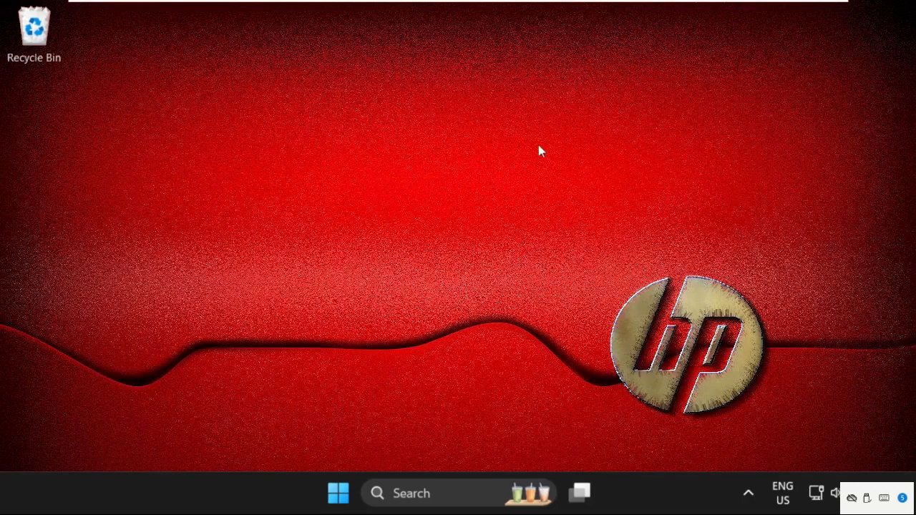
# - Search for Control Panel, keep its view by Category, and open Power Options under System and Security
pyautogui.click(428, 496)
pyautogui.write('control')
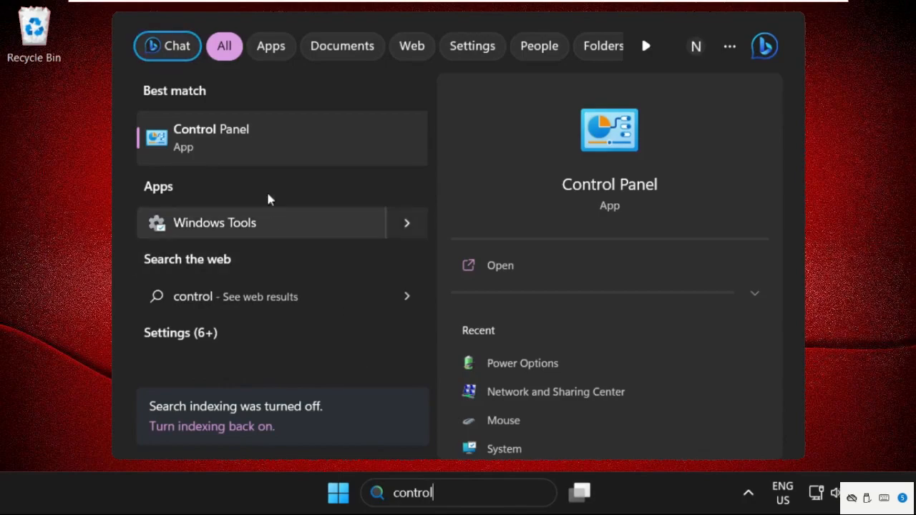
pyautogui.click(254, 147)
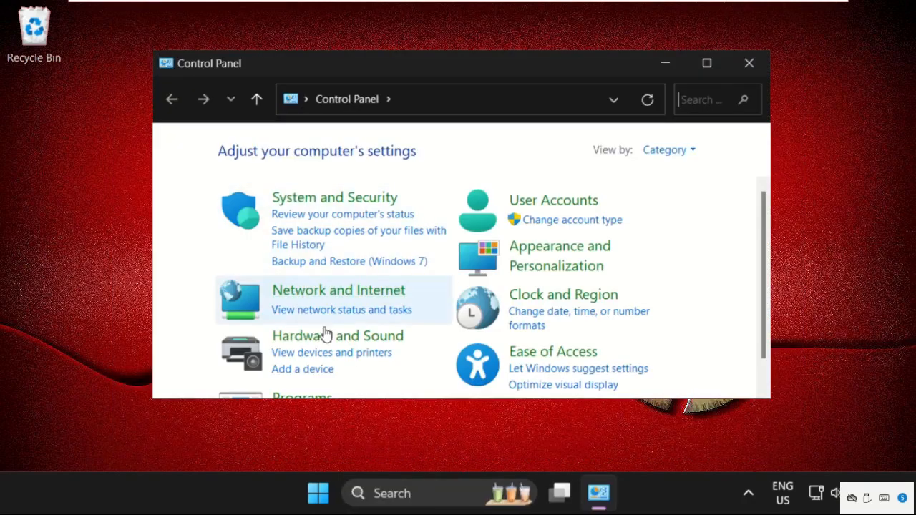
pyautogui.click(659, 154)
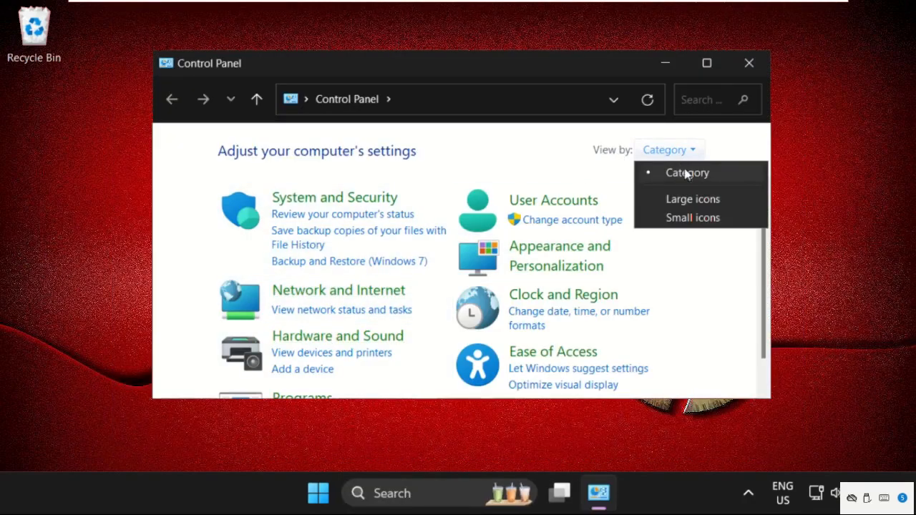
pyautogui.click(596, 163)
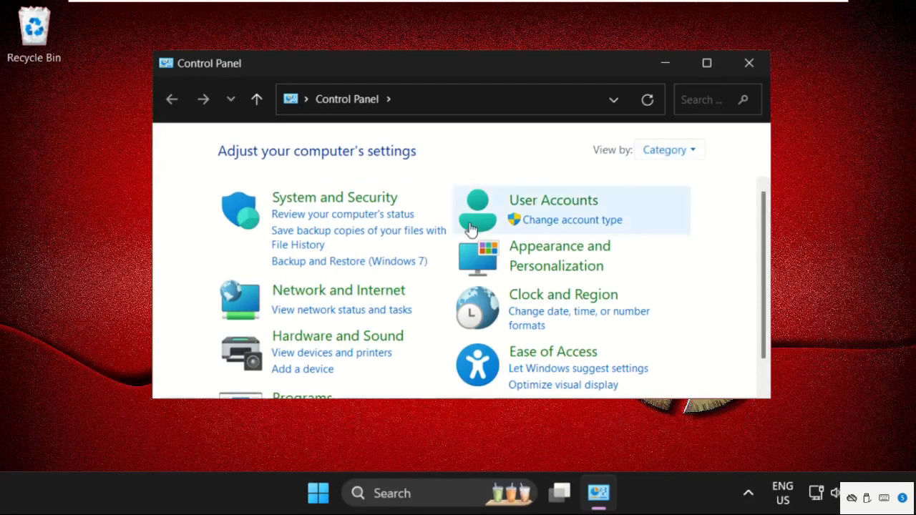
pyautogui.click(343, 206)
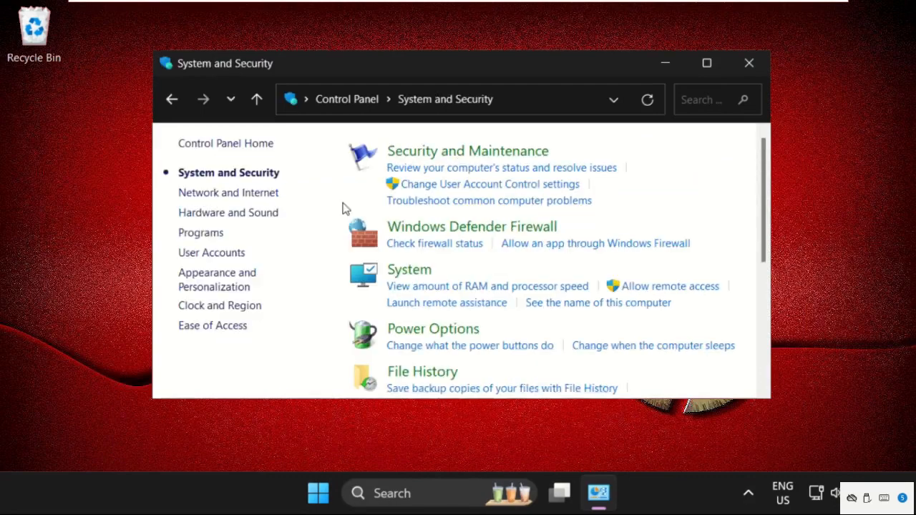
pyautogui.scroll(-1, 422, 326)
pyautogui.click(432, 309)
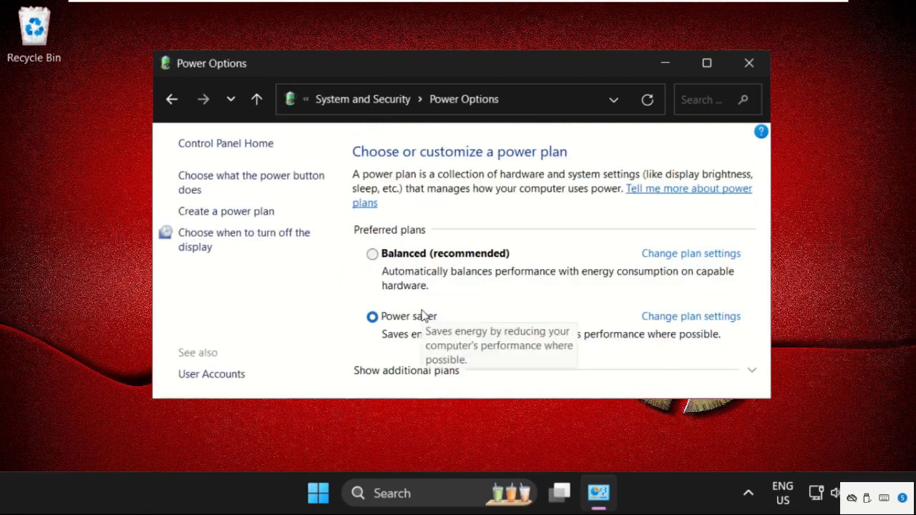
# - Create a power plan based on High performance, name it "gaming Performance", and close the Power Options window
pyautogui.click(227, 214)
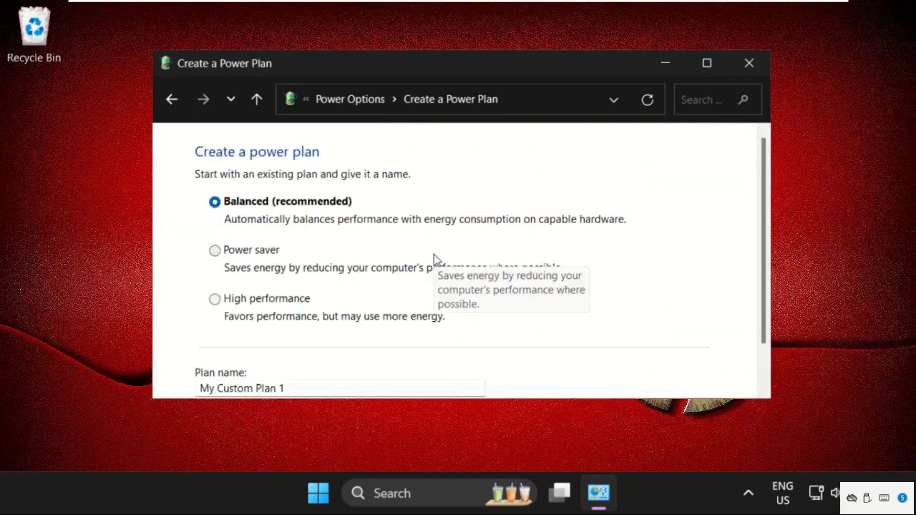
pyautogui.scroll(-1, 392, 270)
pyautogui.click(216, 278)
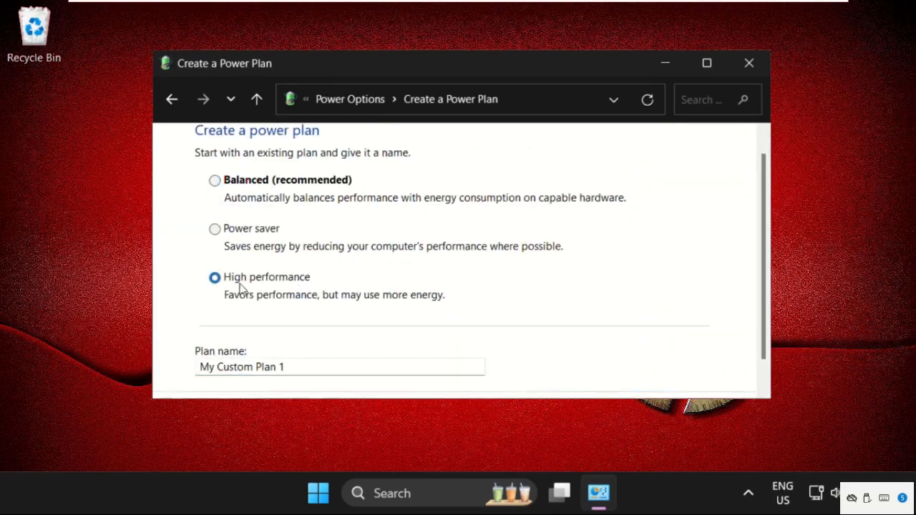
pyautogui.click(320, 370)
pyautogui.hotkey('ctrl', 'a')
pyautogui.write('ga')
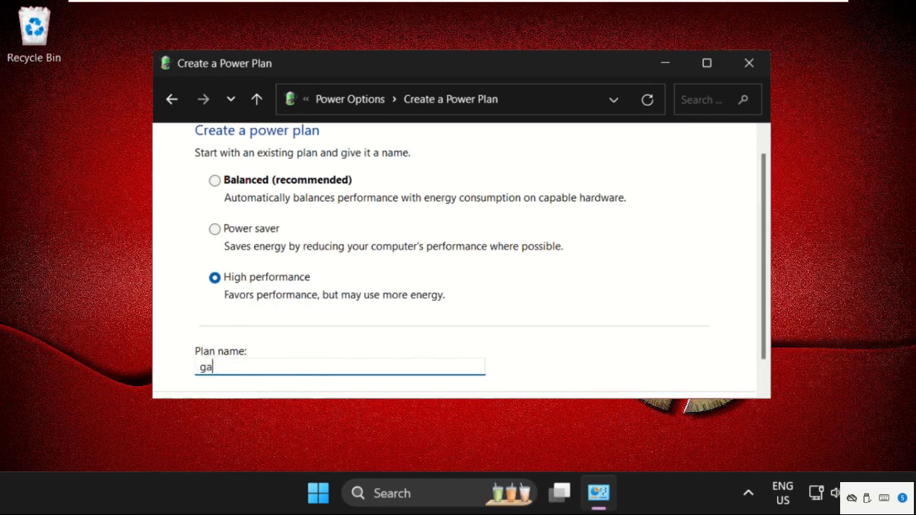
pyautogui.write('ming Performance')
pyautogui.scroll(-2, 411, 346)
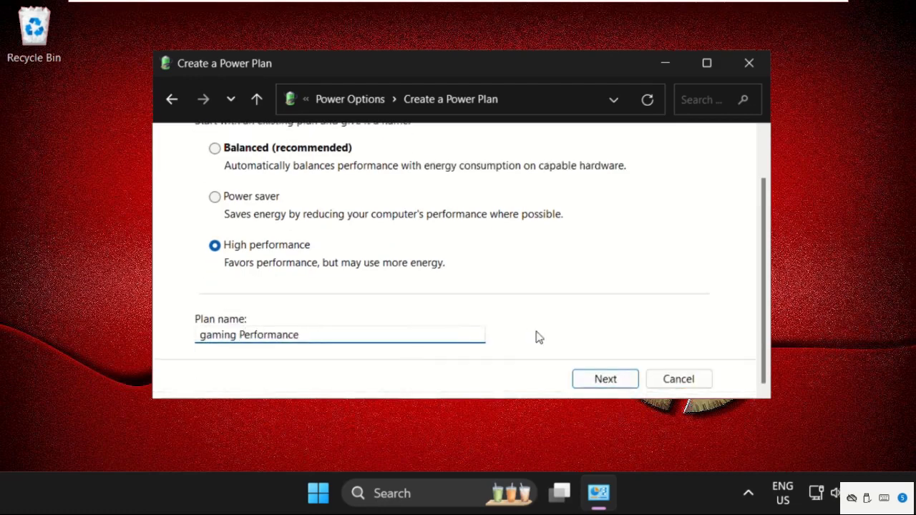
pyautogui.click(603, 379)
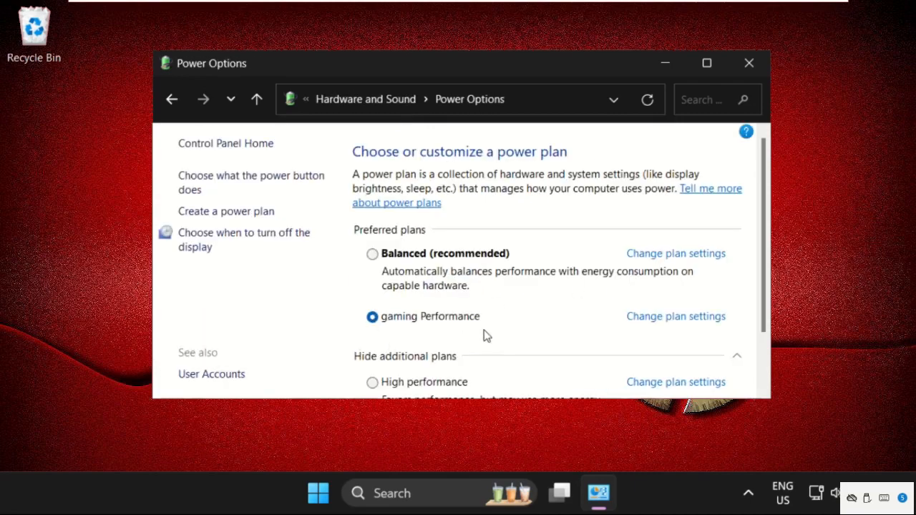
pyautogui.click(748, 64)
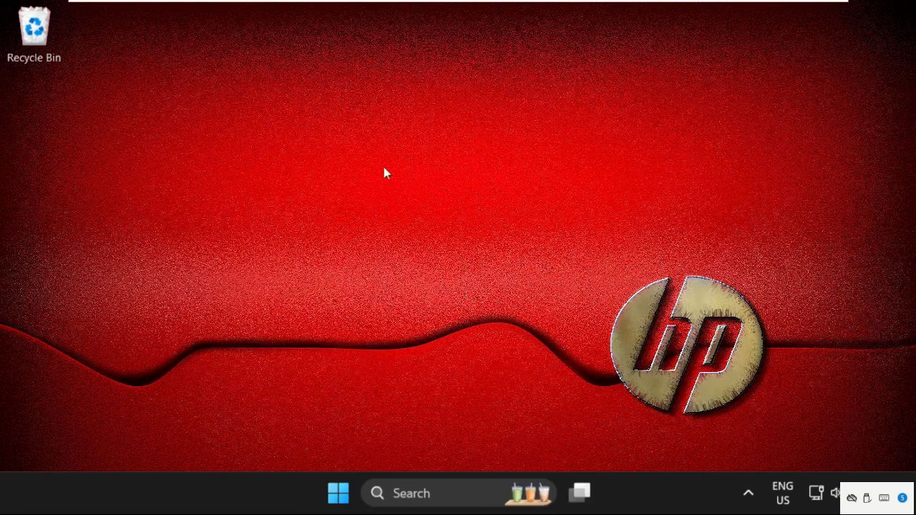